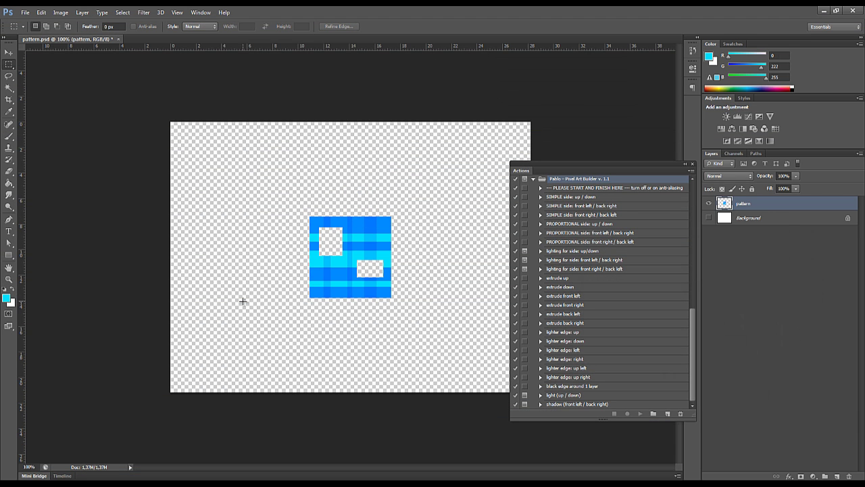
# - Make the Background layer visible so the blue pixel pattern sits on white
pyautogui.click(709, 219)
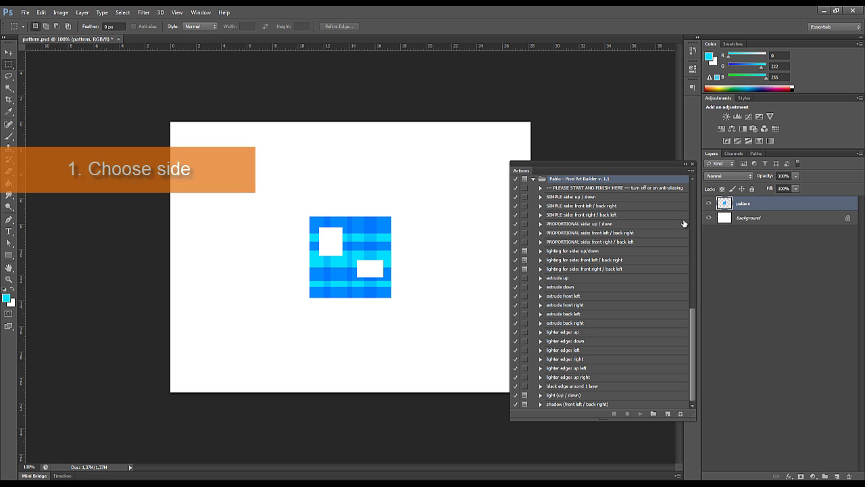
# - Play PROPORTIONAL side: up / down, then lighting for side: up/down, accepting its overlay
pyautogui.click(651, 226)
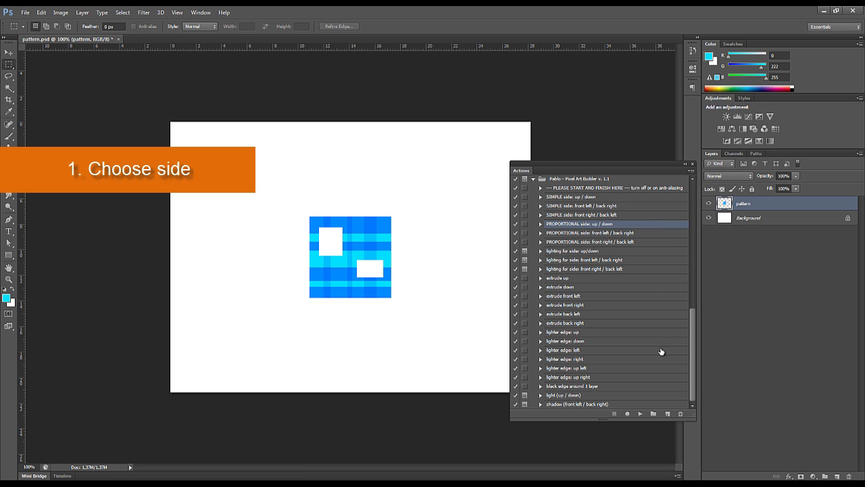
pyautogui.click(642, 414)
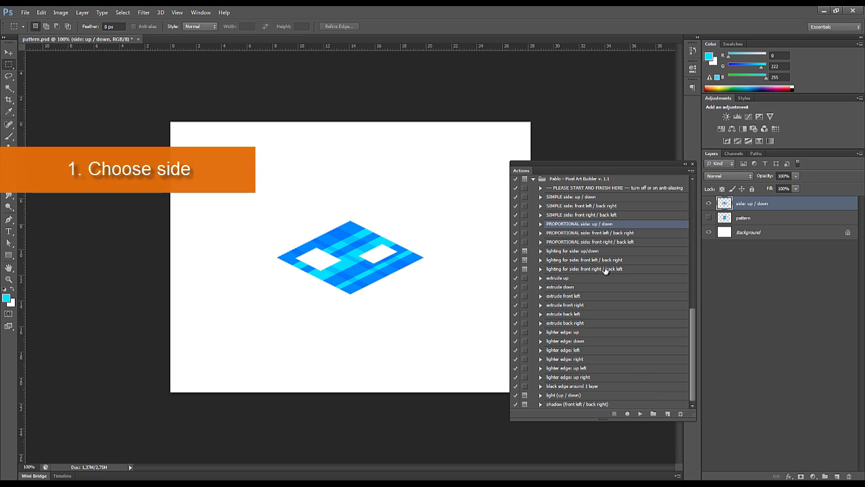
pyautogui.click(594, 251)
pyautogui.click(640, 414)
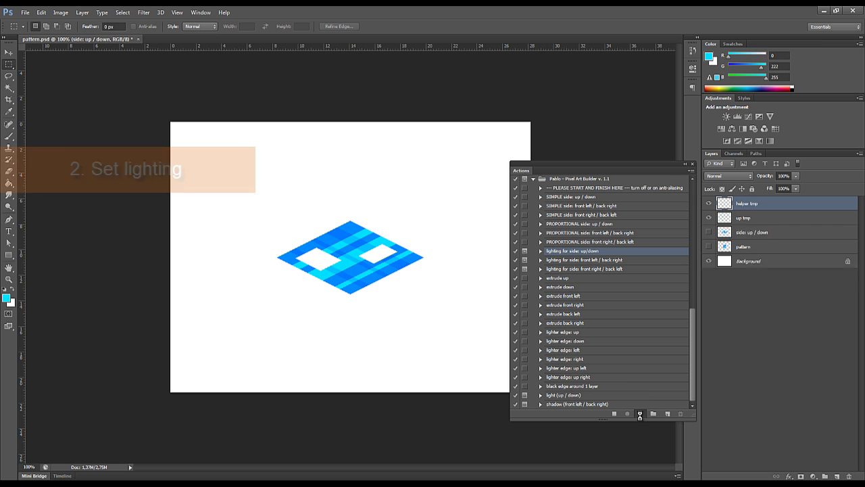
pyautogui.click(414, 189)
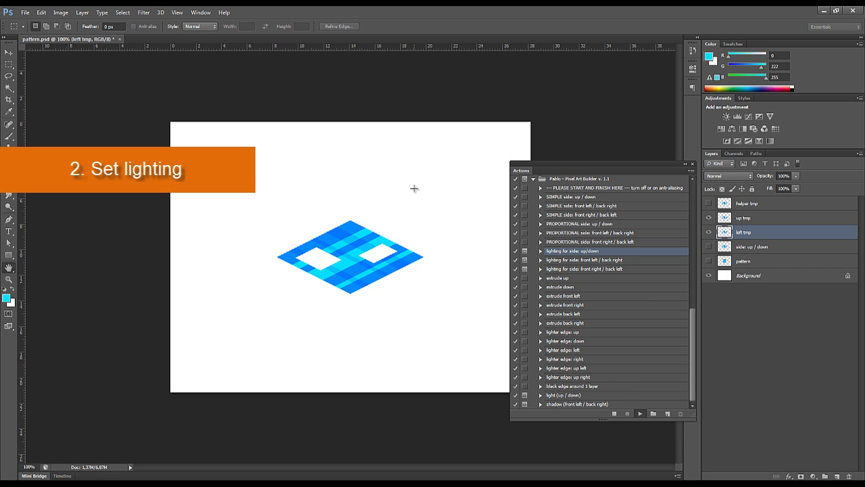
pyautogui.click(668, 251)
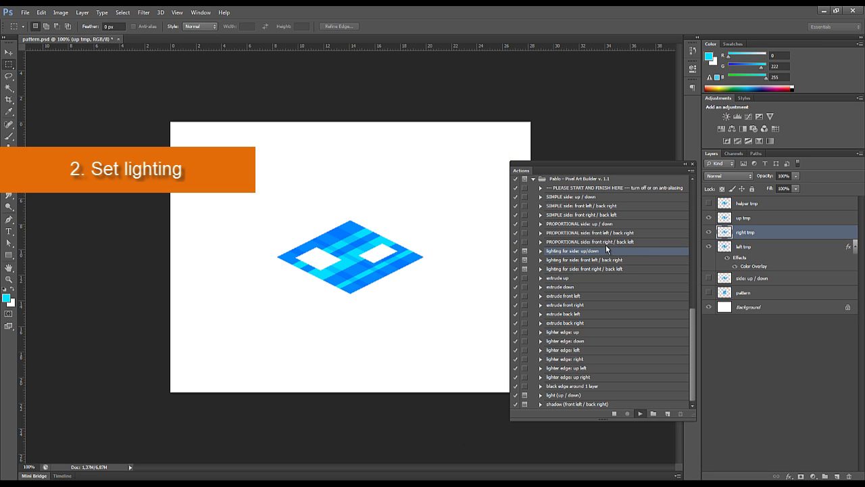
pyautogui.click(418, 186)
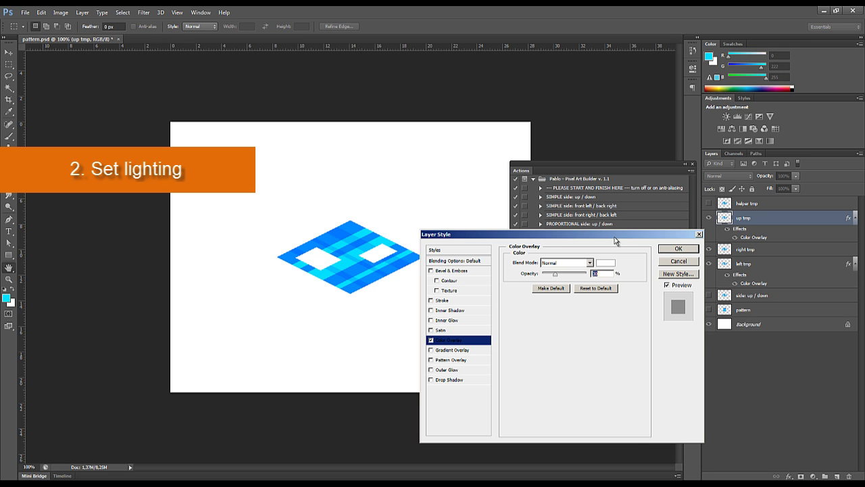
pyautogui.click(681, 250)
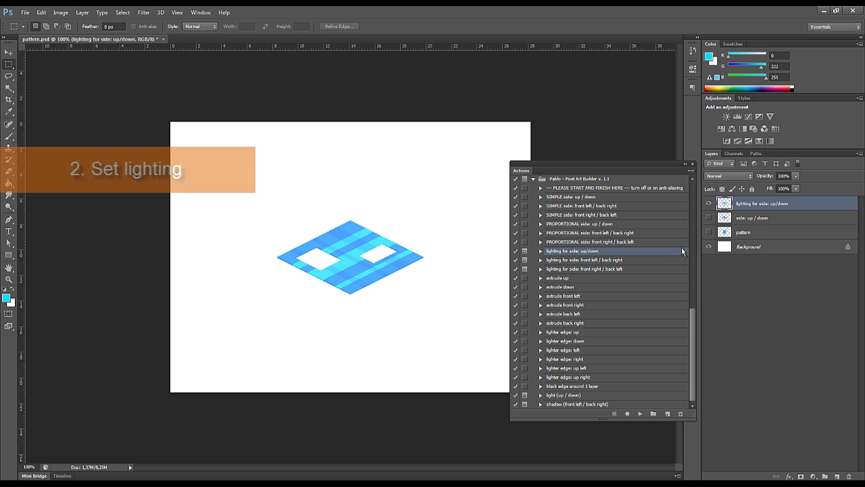
# - Play extrude up twice to thicken the face, zooming in to check the slab
pyautogui.click(645, 277)
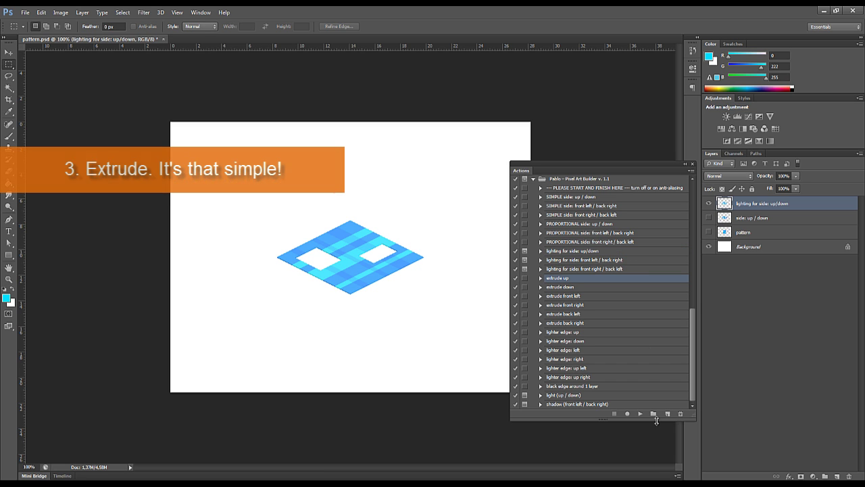
pyautogui.click(637, 413)
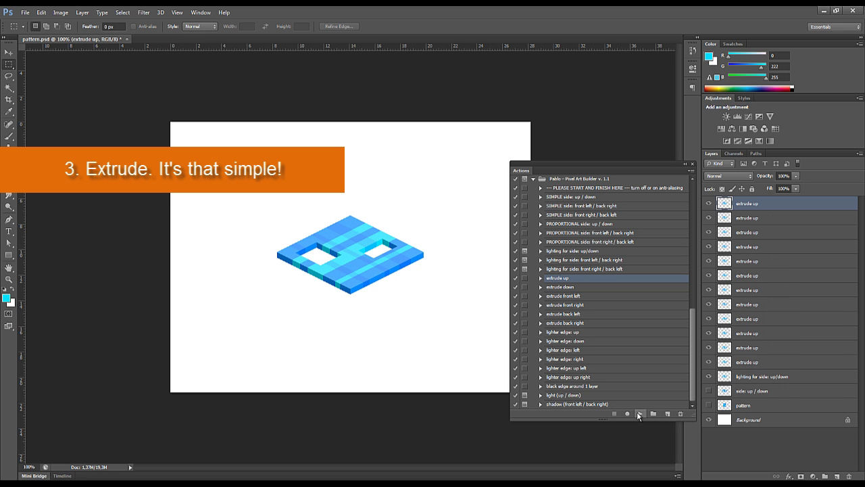
pyautogui.click(637, 414)
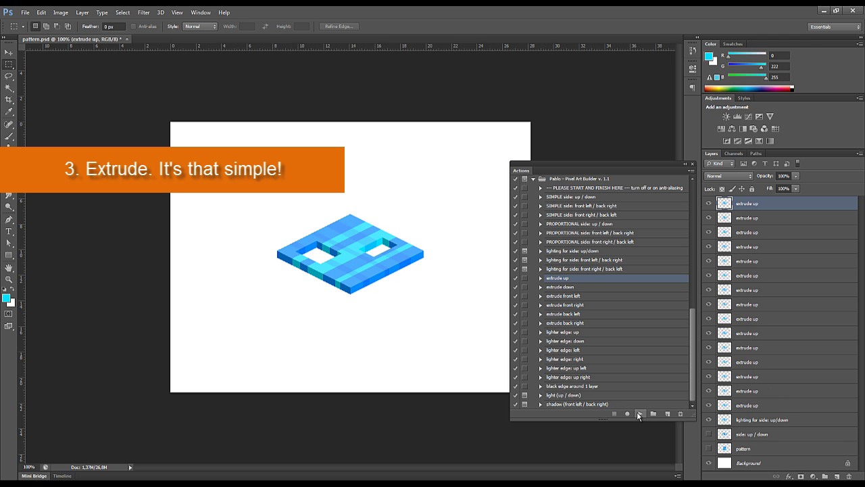
pyautogui.hotkey('ctrl', '+')
pyautogui.hotkey('ctrl', '+')
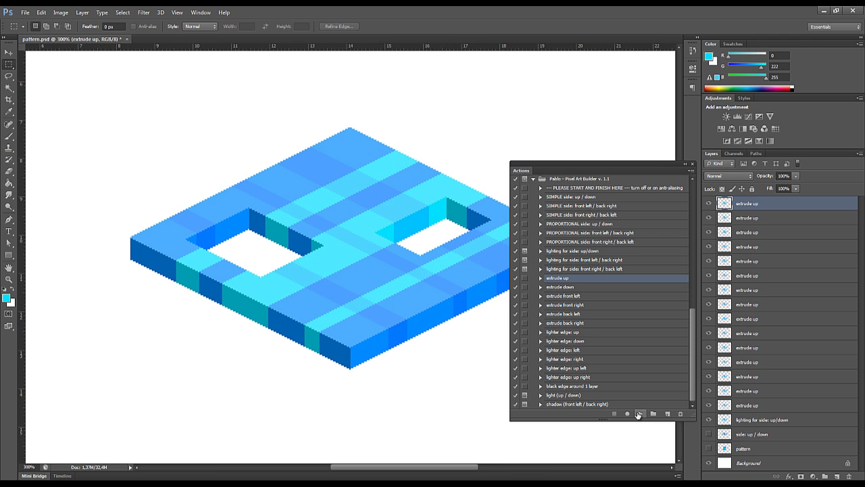
pyautogui.hotkey('ctrl', '-')
pyautogui.hotkey('ctrl', '-')
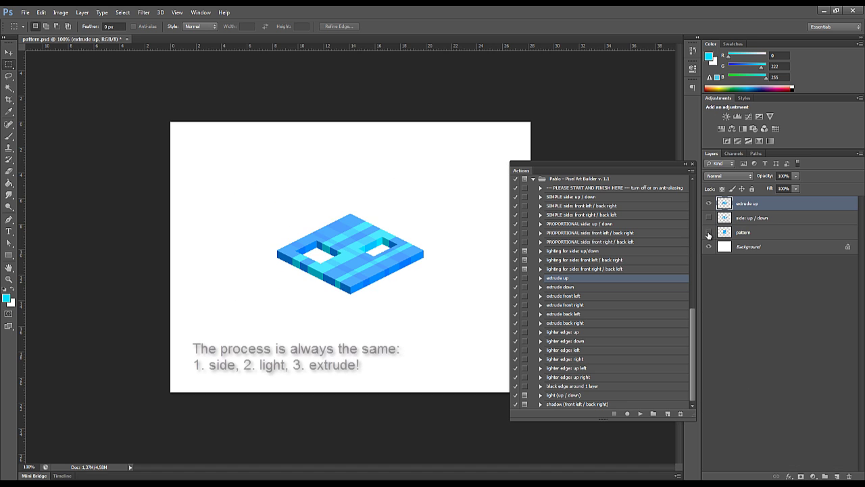
# - Move the slab aside and make a lit front-left wall face with SIMPLE side front left
pyautogui.press('v')
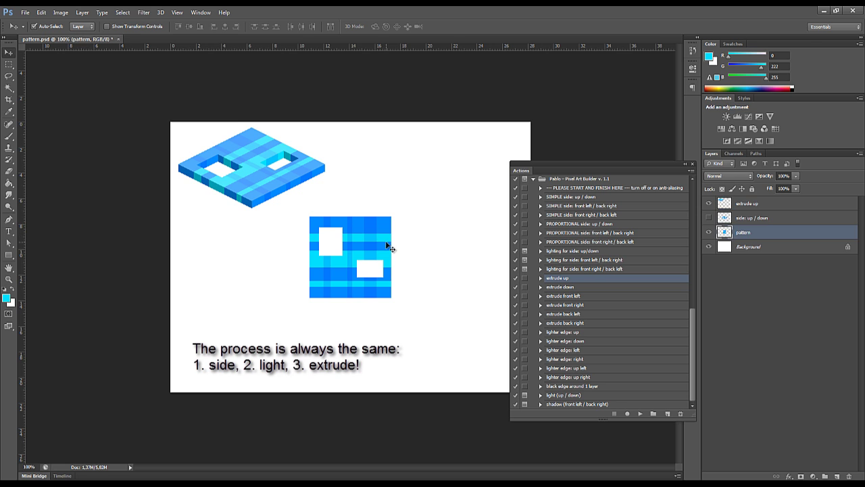
pyautogui.click(569, 206)
pyautogui.click(640, 413)
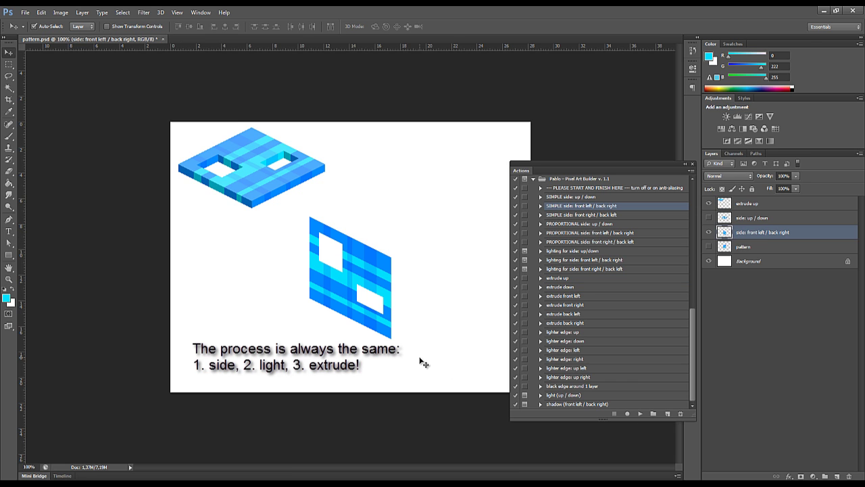
pyautogui.keyDown('ctrl'); pyautogui.doubleClick(561, 260); pyautogui.keyUp('ctrl')
pyautogui.click(409, 191)
pyautogui.press('Return')
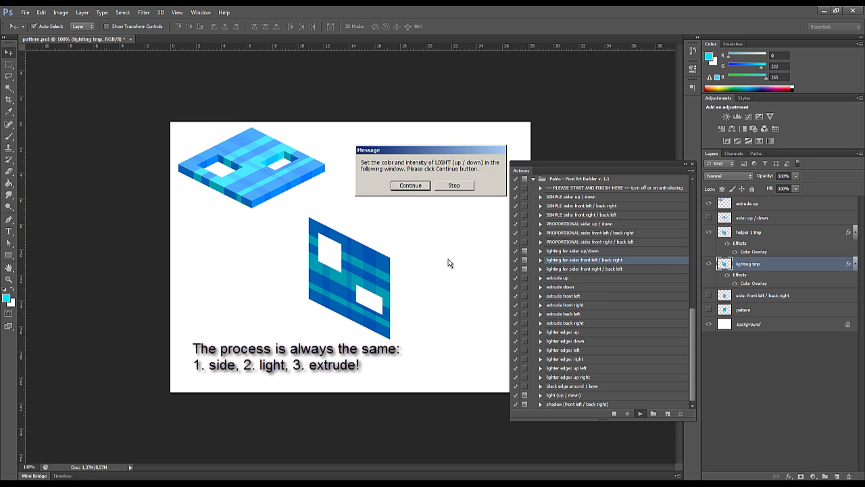
pyautogui.press('Return')
pyautogui.press('Return')
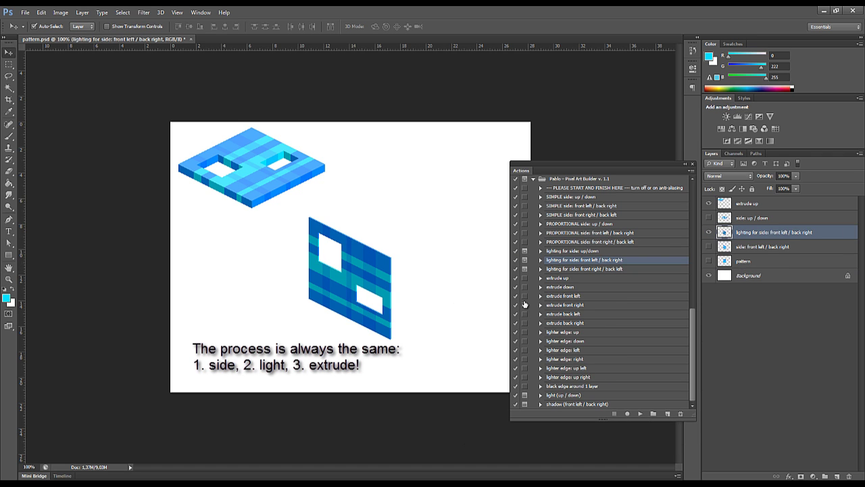
# - Extrude the wall front left twice and back right, then move it below the slab
pyautogui.click(561, 296)
pyautogui.click(640, 413)
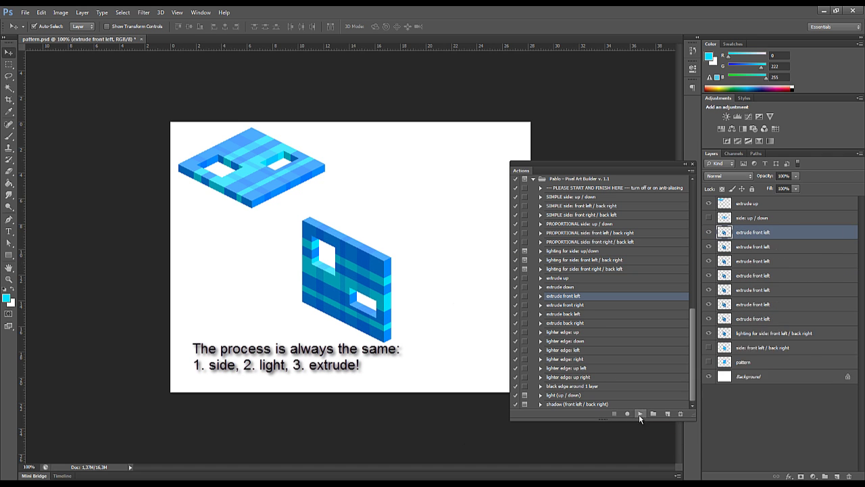
pyautogui.click(761, 348)
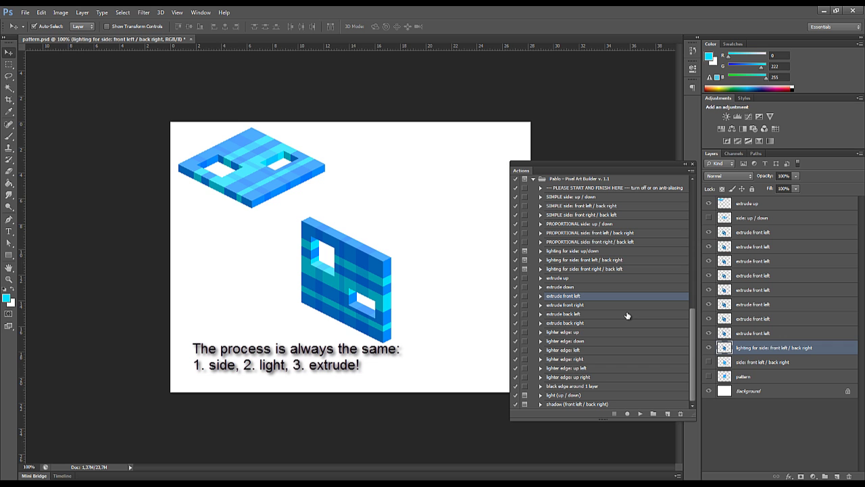
pyautogui.click(565, 323)
pyautogui.click(640, 413)
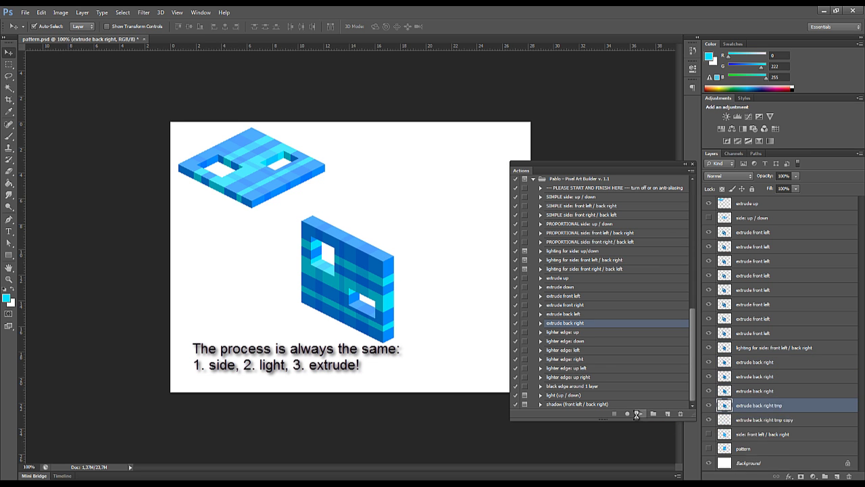
pyautogui.hotkey('ctrl', '+')
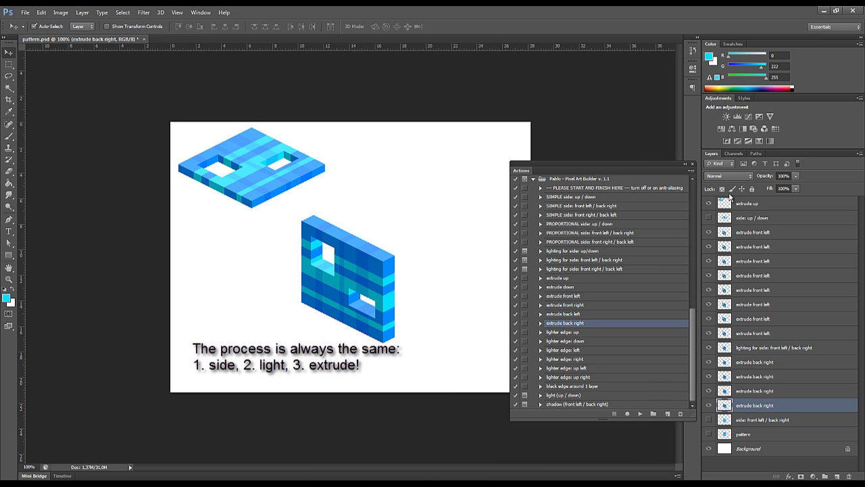
pyautogui.moveTo(394, 277); pyautogui.dragTo(275, 261)
# - Turn the flat pattern into a lit front-right wall face with the proportional side and lighting actions
pyautogui.click(708, 261)
pyautogui.click(744, 261)
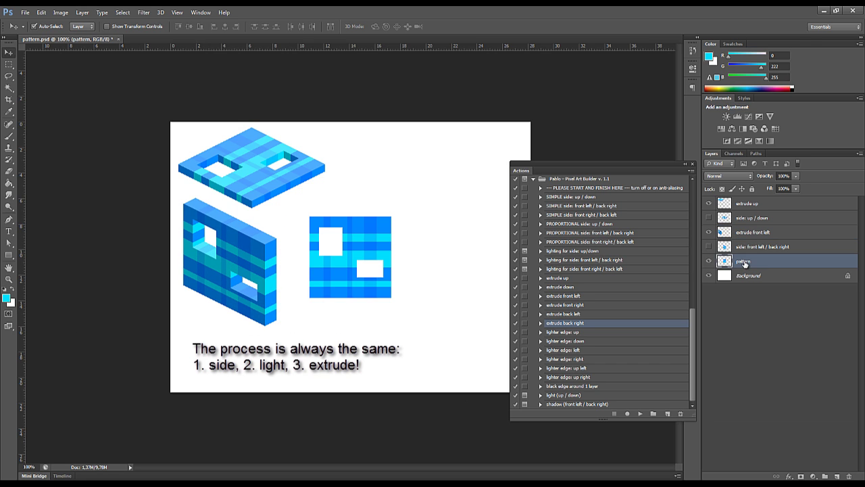
pyautogui.click(628, 242)
pyautogui.click(640, 413)
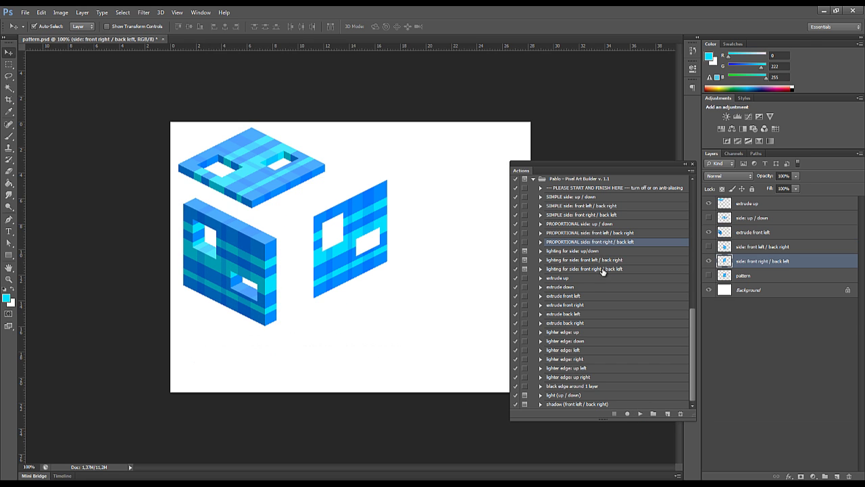
pyautogui.click(603, 269)
pyautogui.click(640, 413)
pyautogui.click(412, 186)
pyautogui.press('Return')
pyautogui.press('Return')
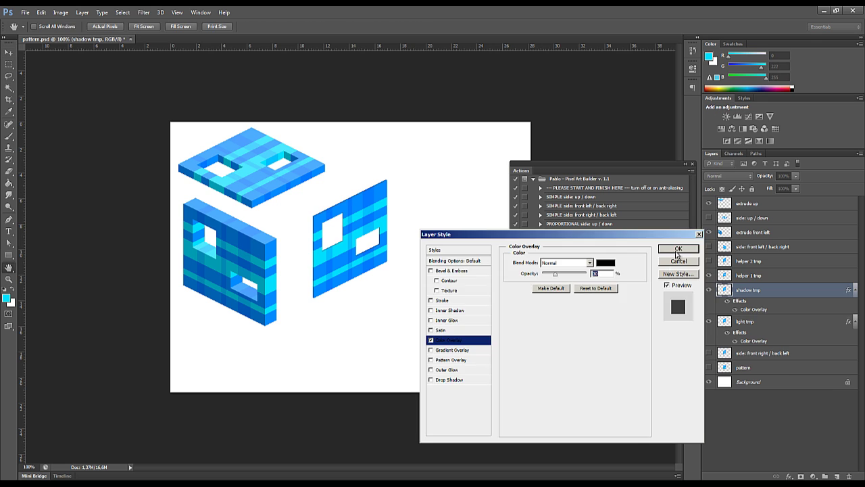
pyautogui.click(676, 250)
pyautogui.hotkey('ctrl', '+')
pyautogui.hotkey('ctrl', '+')
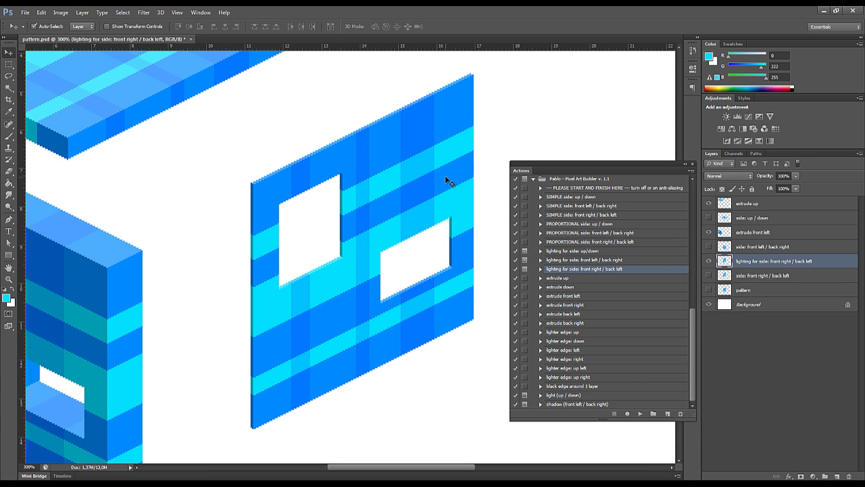
# - Extrude the right wall front right, then extrude back left from its lighting layer
pyautogui.click(561, 305)
pyautogui.click(640, 414)
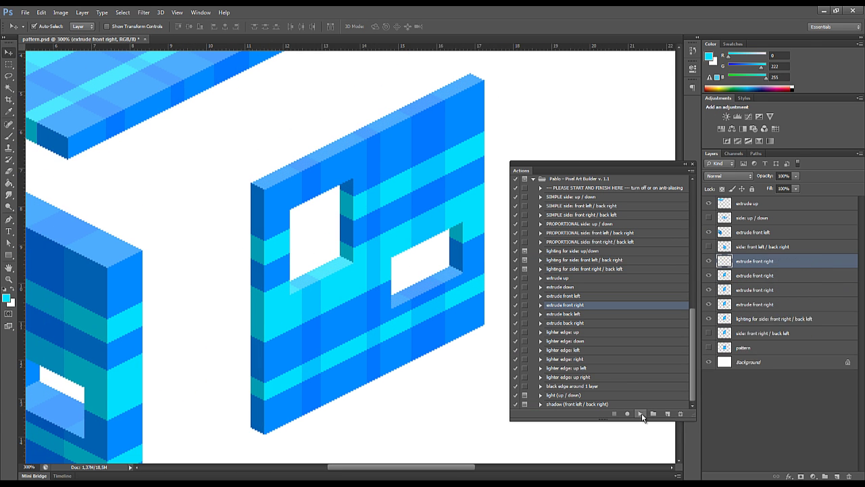
pyautogui.click(764, 348)
pyautogui.click(563, 313)
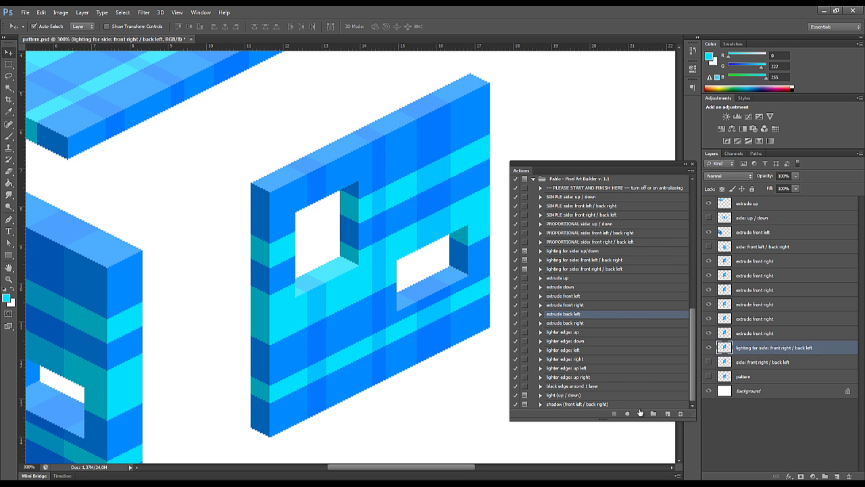
pyautogui.click(640, 414)
pyautogui.hotkey('ctrl', '-')
pyautogui.hotkey('ctrl', '-')
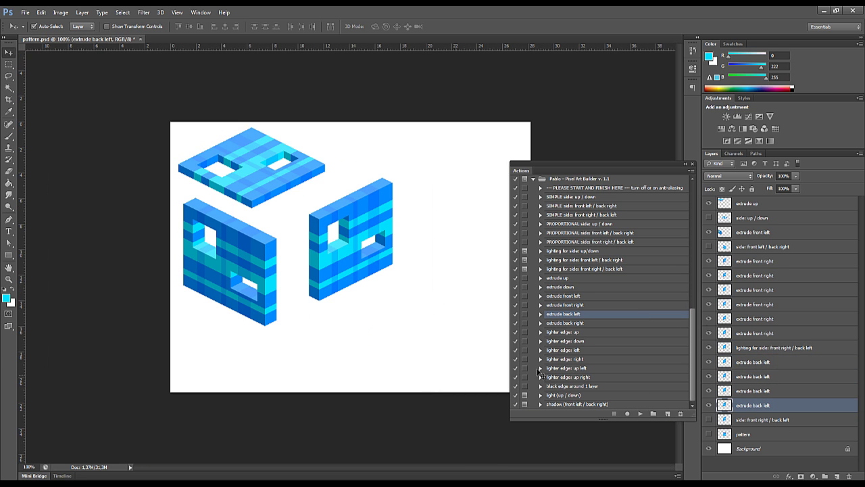
# - Merge the right block's extrude layers and move the right and top blocks closer together
pyautogui.keyDown('shift'); pyautogui.click(755, 262); pyautogui.keyUp('shift')
pyautogui.hotkey('ctrl', 'e')
pyautogui.moveTo(386, 204); pyautogui.dragTo(378, 230)
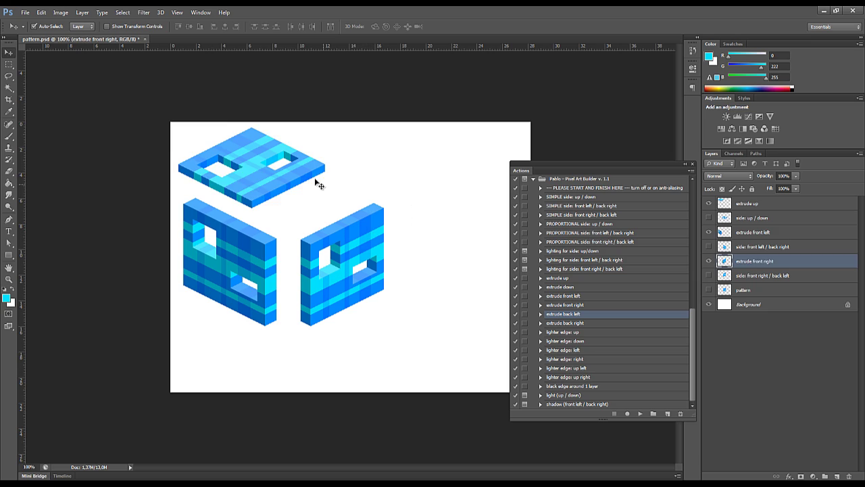
pyautogui.moveTo(318, 183); pyautogui.dragTo(350, 190)
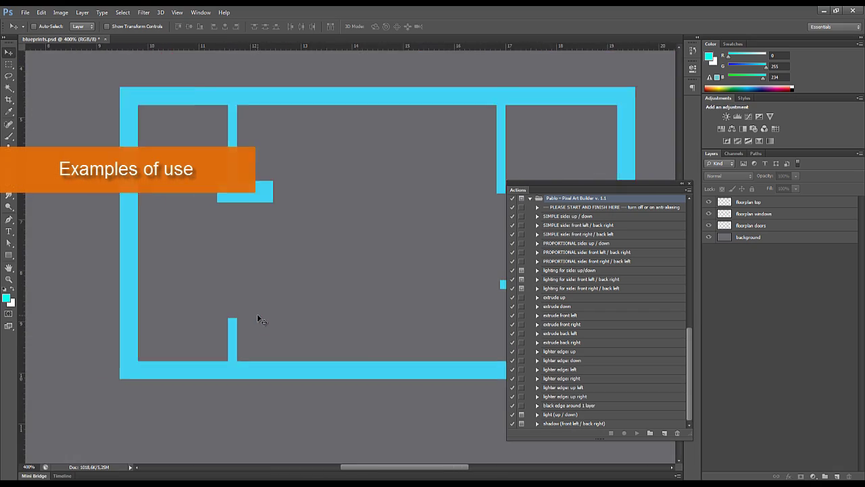
# - Make the floor plan isometric and apply lighting for side: up/down with its colour overlay
pyautogui.hotkey('ctrl', '-')
pyautogui.hotkey('ctrl', '-')
pyautogui.click(595, 207)
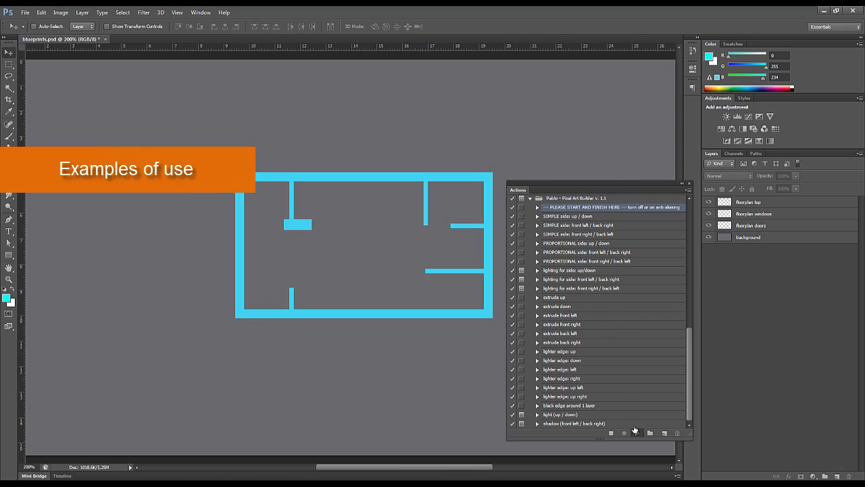
pyautogui.click(565, 243)
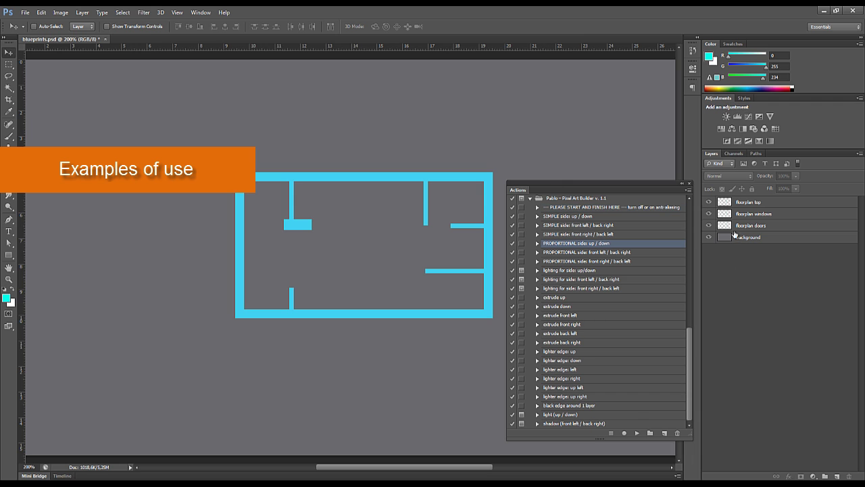
pyautogui.click(637, 432)
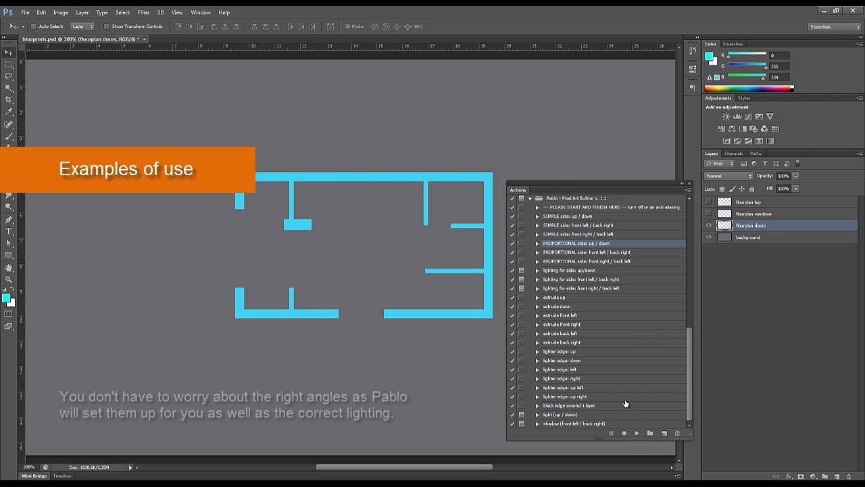
pyautogui.click(565, 269)
pyautogui.click(637, 433)
pyautogui.press('Return')
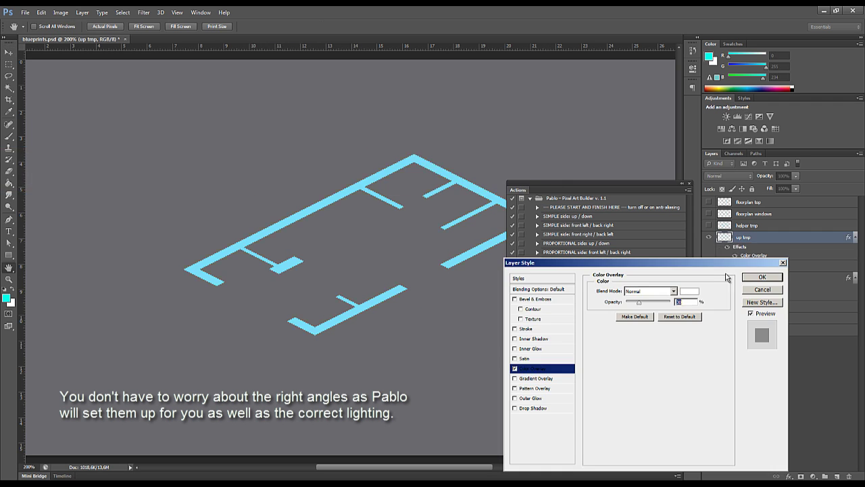
pyautogui.press('Return')
# - Extrude the floor plan walls up and turn on the floorplan windows layer
pyautogui.click(554, 296)
pyautogui.click(637, 432)
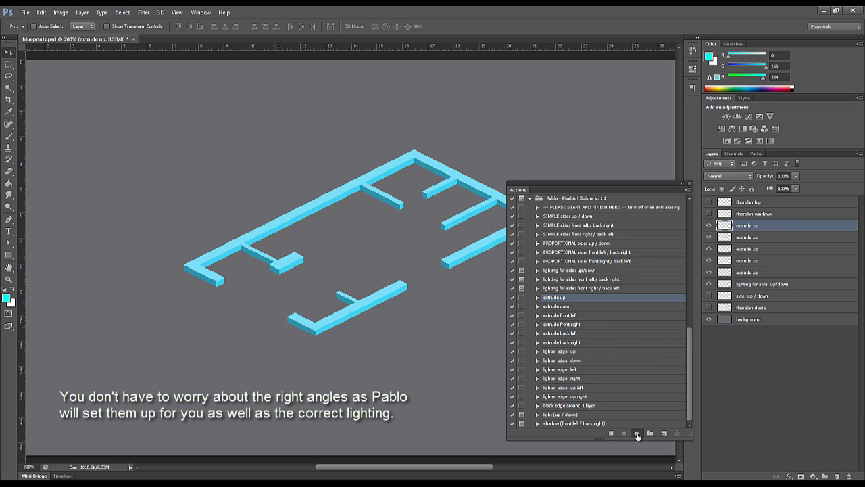
pyautogui.scroll(2, 424, 369)
pyautogui.scroll(2, 424, 369)
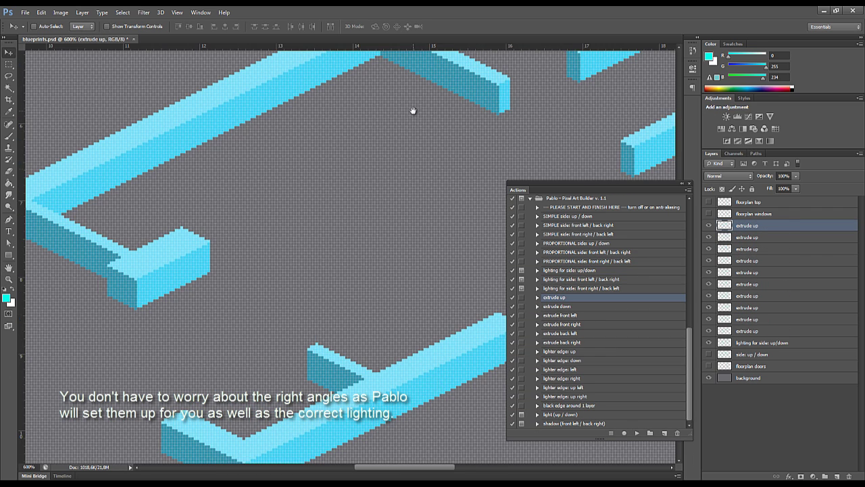
pyautogui.scroll(-2, 226, 300)
pyautogui.scroll(-2, 382, 244)
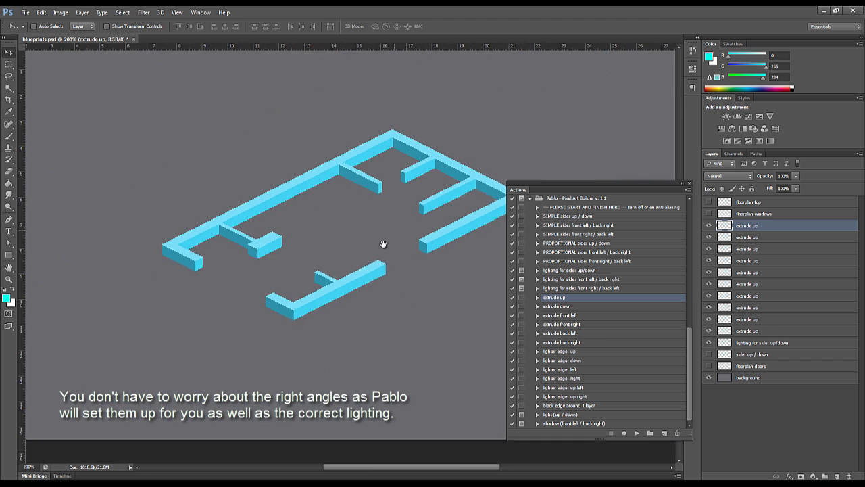
pyautogui.click(709, 213)
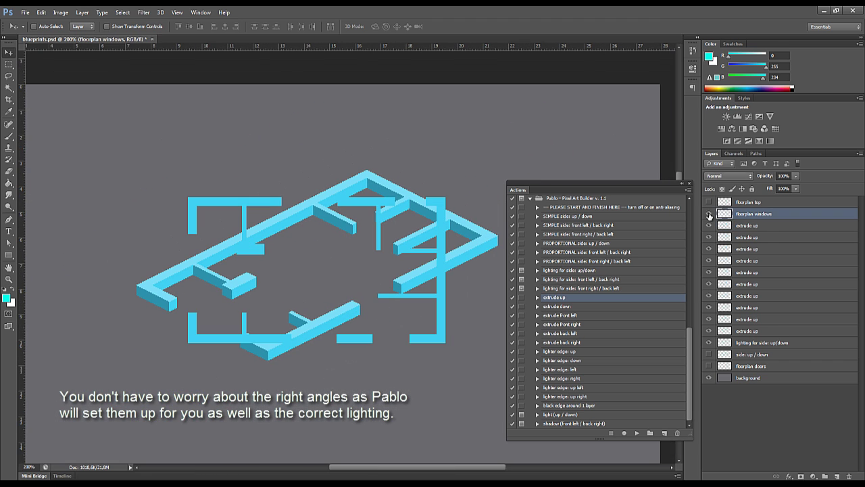
# - Make the floorplan windows isometric, light them, and extrude them up
pyautogui.click(590, 244)
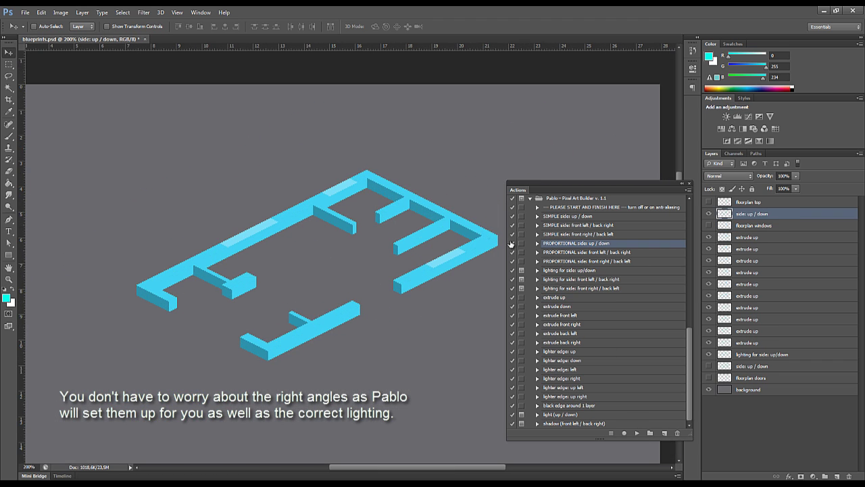
pyautogui.press('Return')
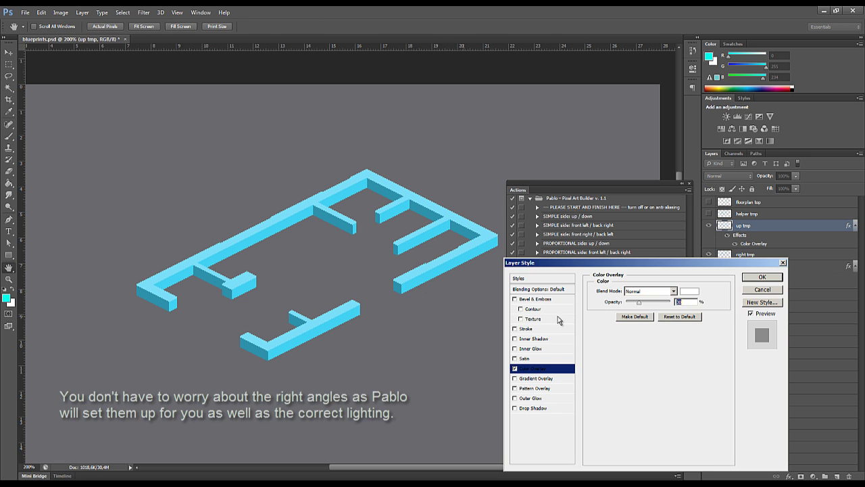
pyautogui.click(762, 277)
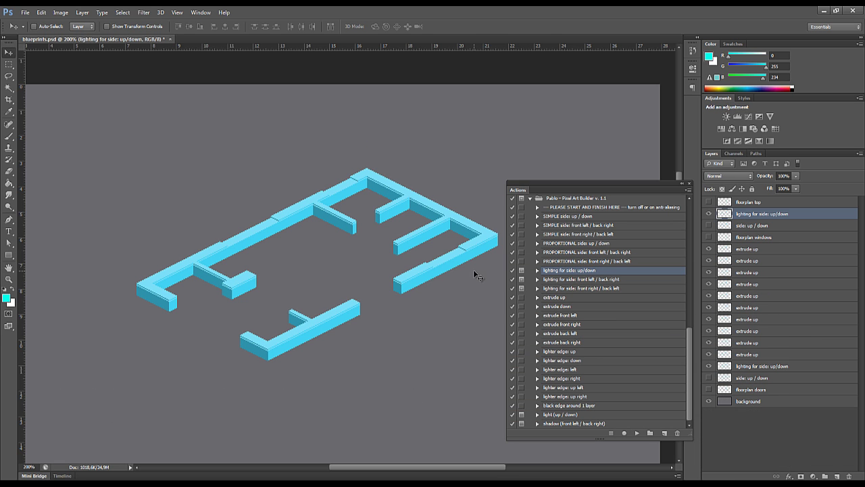
pyautogui.click(563, 297)
pyautogui.click(637, 432)
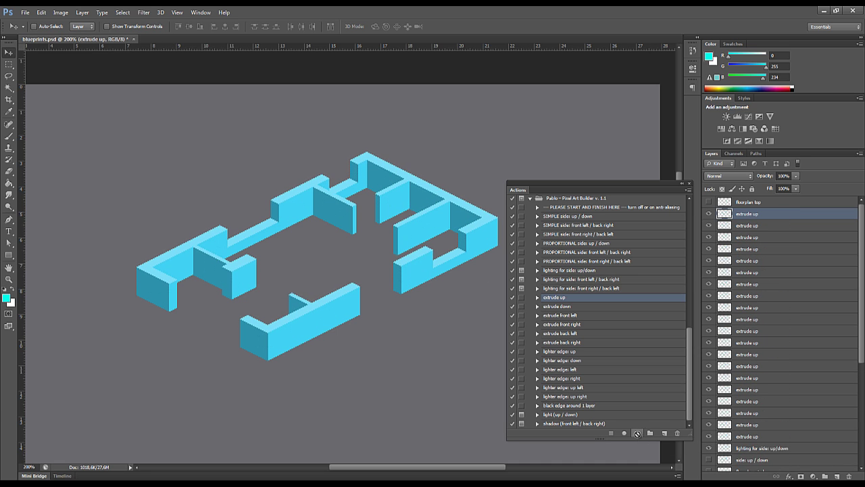
# - Show the floorplan top layer, make it isometric, and light the wall tops
pyautogui.click(763, 202)
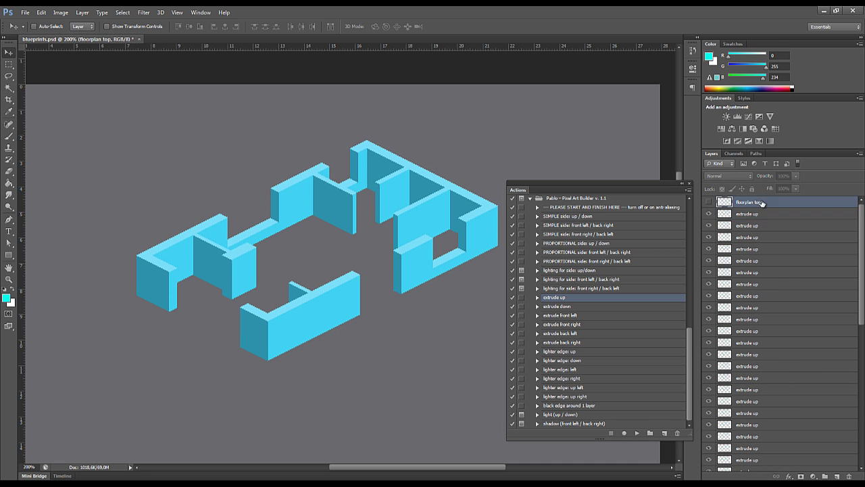
pyautogui.click(708, 202)
pyautogui.click(603, 244)
pyautogui.click(636, 433)
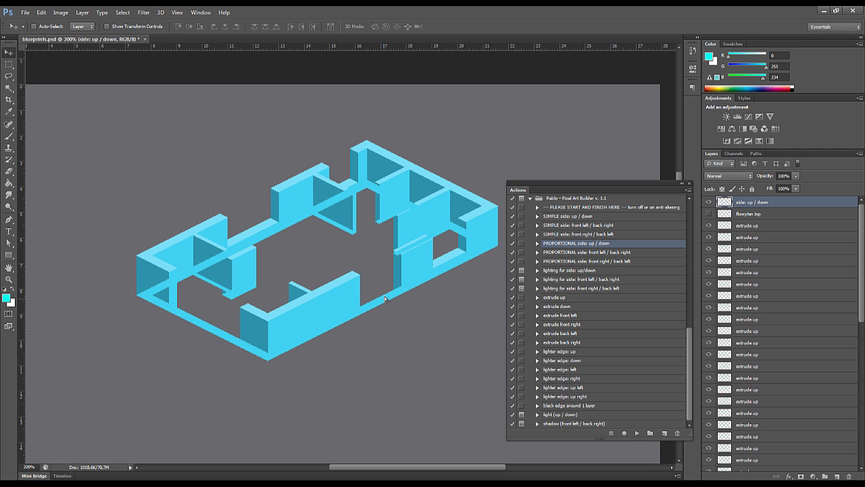
pyautogui.click(569, 270)
pyautogui.click(636, 433)
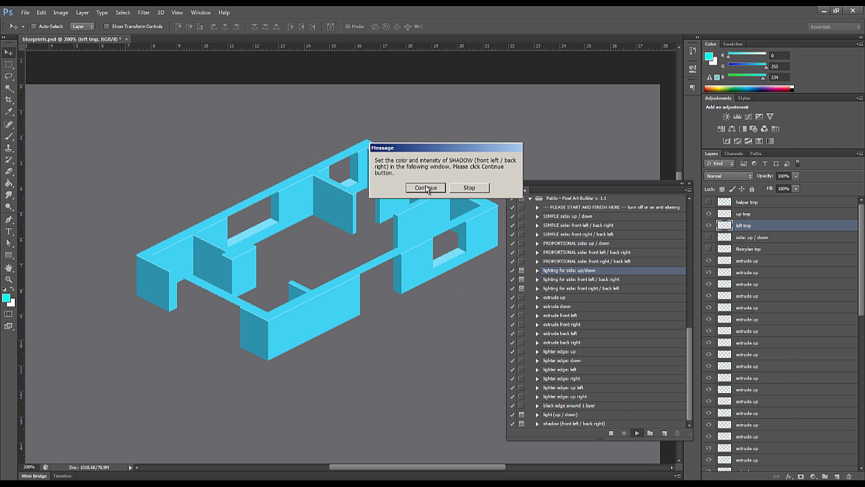
pyautogui.click(424, 183)
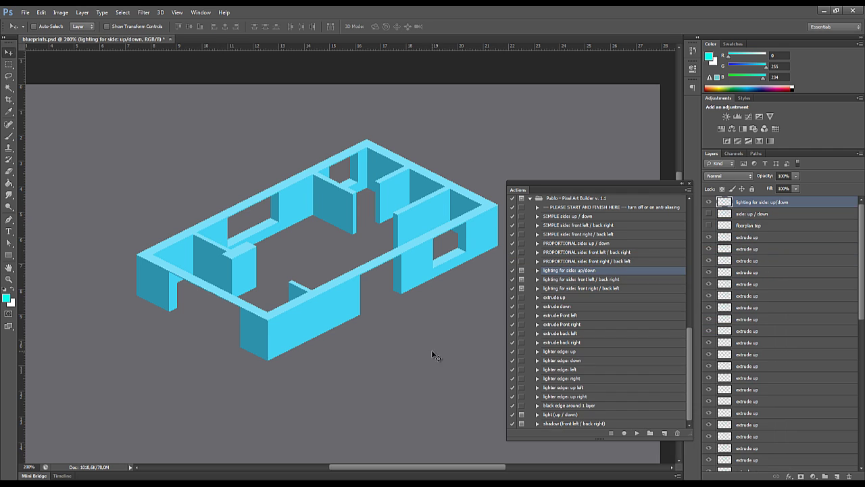
pyautogui.click(555, 297)
pyautogui.click(635, 434)
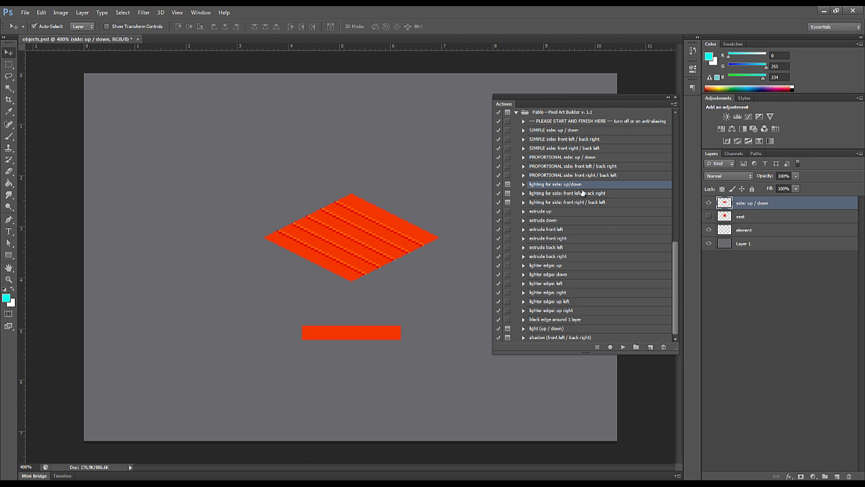
# - Turn the red bar into a front-left/back-right leg and place four legs under the seat
pyautogui.press('Return')
pyautogui.press('Return')
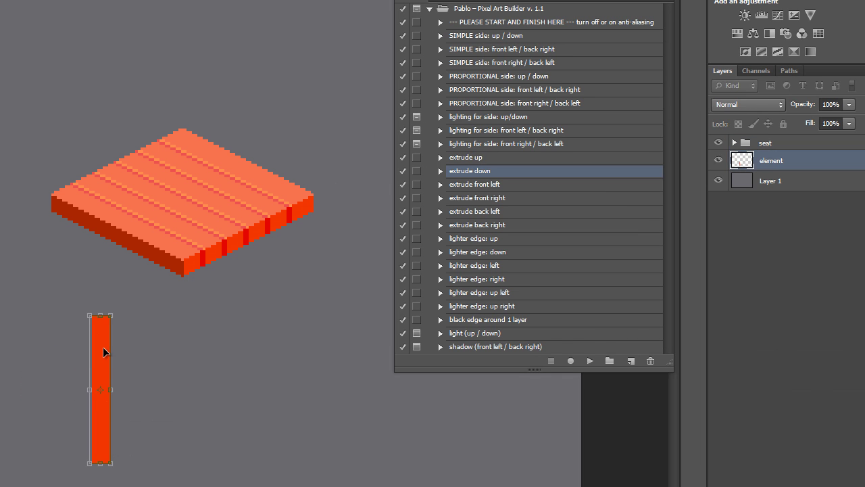
pyautogui.click(553, 90)
pyautogui.click(590, 361)
pyautogui.press('Return')
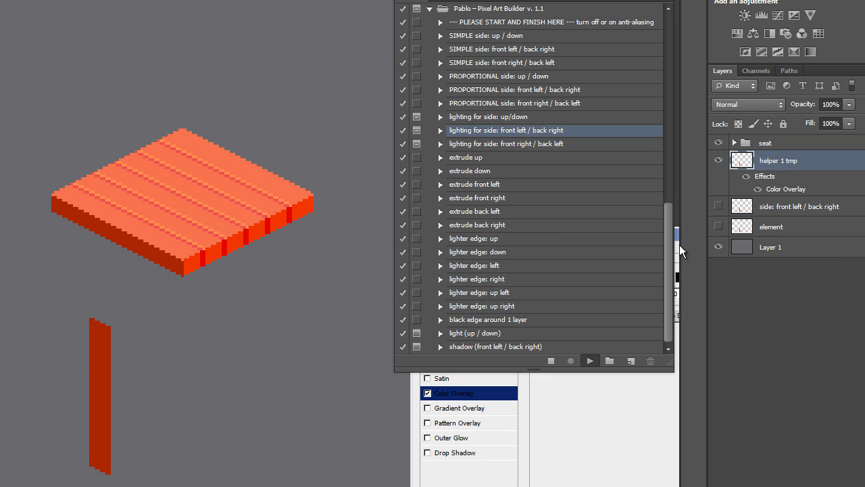
pyautogui.moveTo(84, 370); pyautogui.dragTo(38, 325)
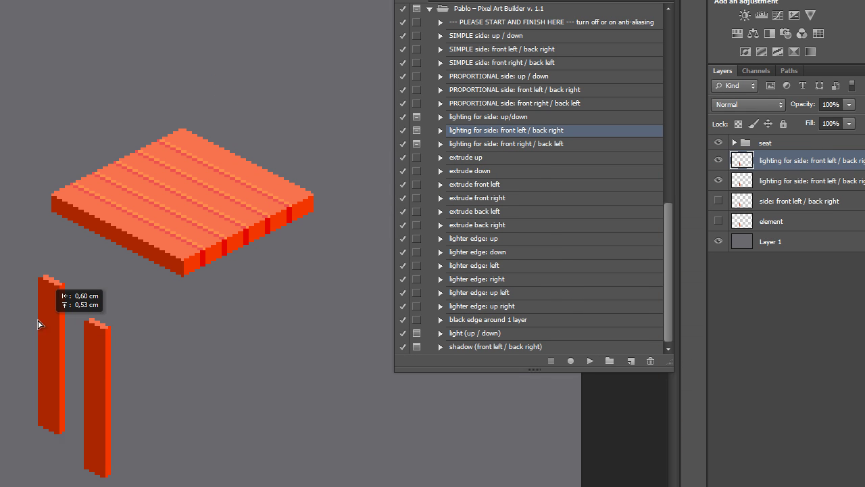
pyautogui.keyDown('shift'); pyautogui.click(844, 179); pyautogui.keyUp('shift')
pyautogui.moveTo(19, 193); pyautogui.dragTo(152, 319)
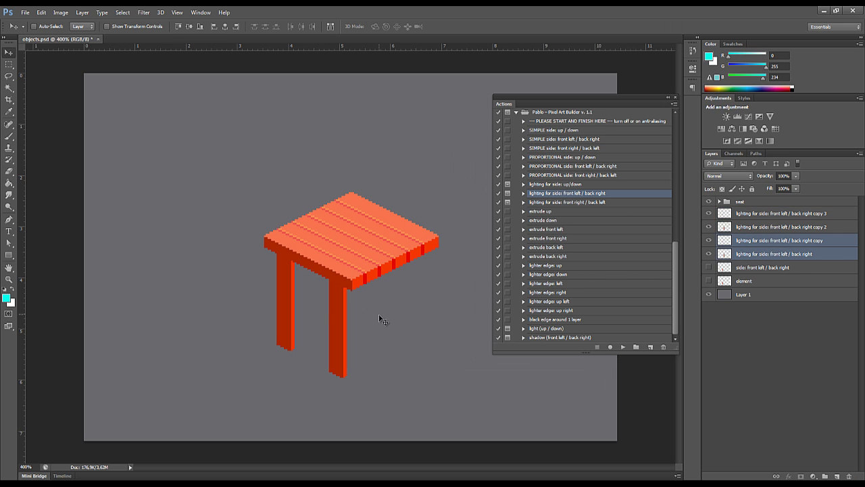
pyautogui.moveTo(381, 318); pyautogui.dragTo(454, 283)
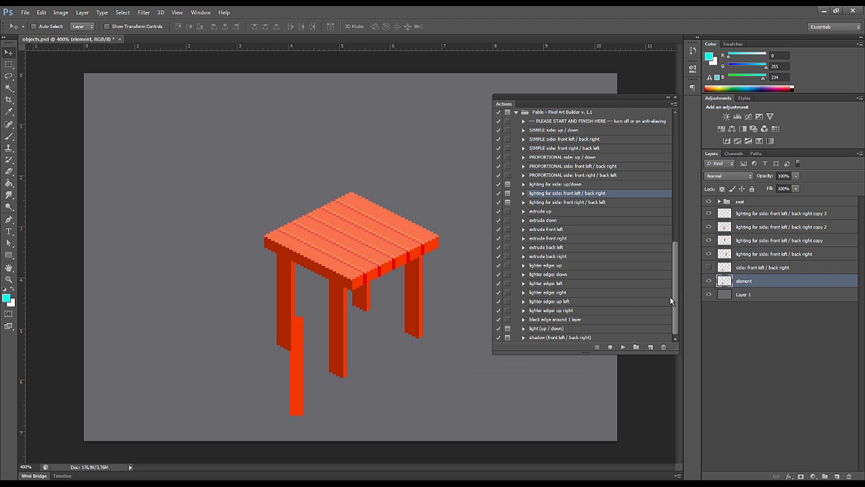
# - Slant and shade the side bar, then fit it as a crossbar between the legs
pyautogui.press('F2')
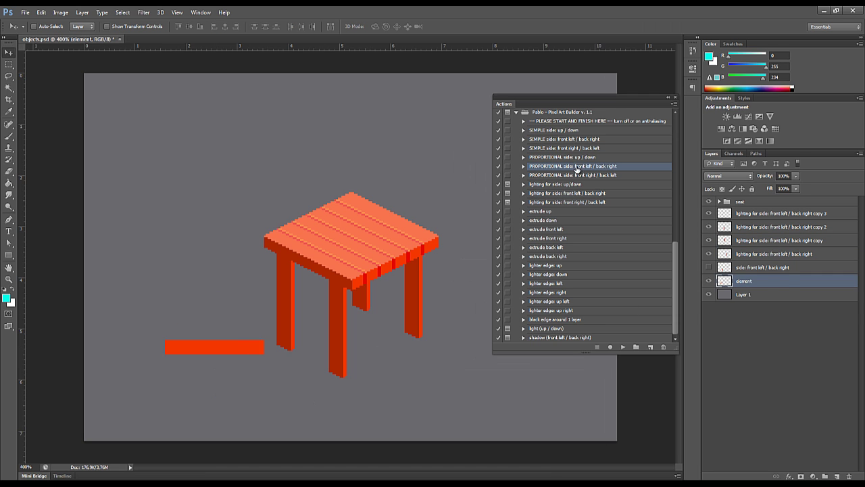
pyautogui.press('F3')
pyautogui.click(429, 188)
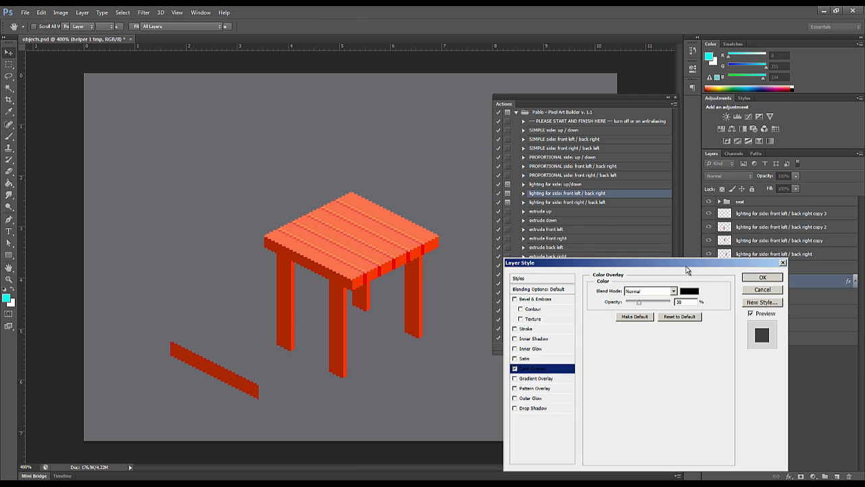
pyautogui.press('Return')
pyautogui.moveTo(217, 372); pyautogui.dragTo(319, 306)
pyautogui.moveTo(774, 281); pyautogui.dragTo(784, 215)
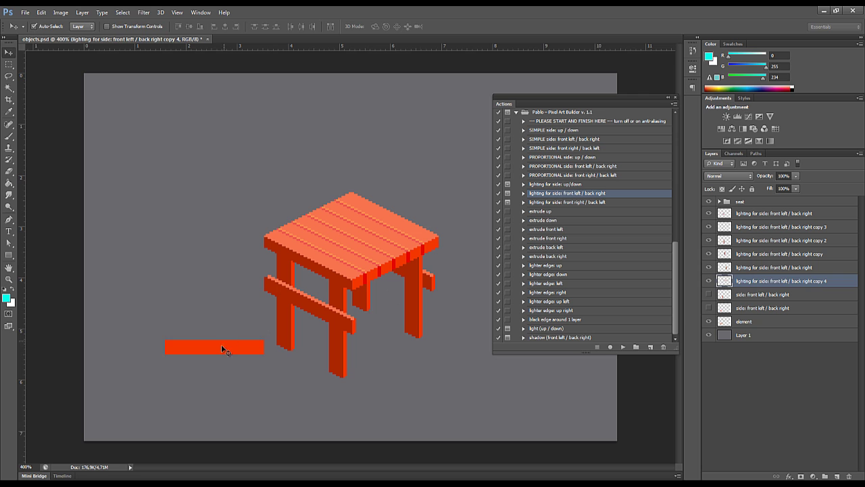
# - Rotate the bar upright and play PROPORTIONAL side: front right / back left with lighting for a back post
pyautogui.keyDown('ctrl'); pyautogui.click(221, 344); pyautogui.keyUp('ctrl')
pyautogui.hotkey('ctrl', 't')
pyautogui.moveTo(241, 359); pyautogui.dragTo(273, 307)
pyautogui.press('Return')
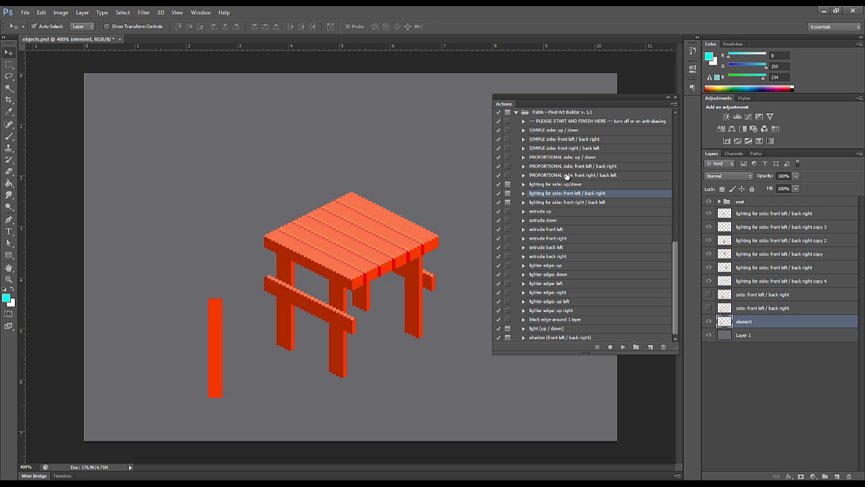
pyautogui.click(566, 175)
pyautogui.click(623, 347)
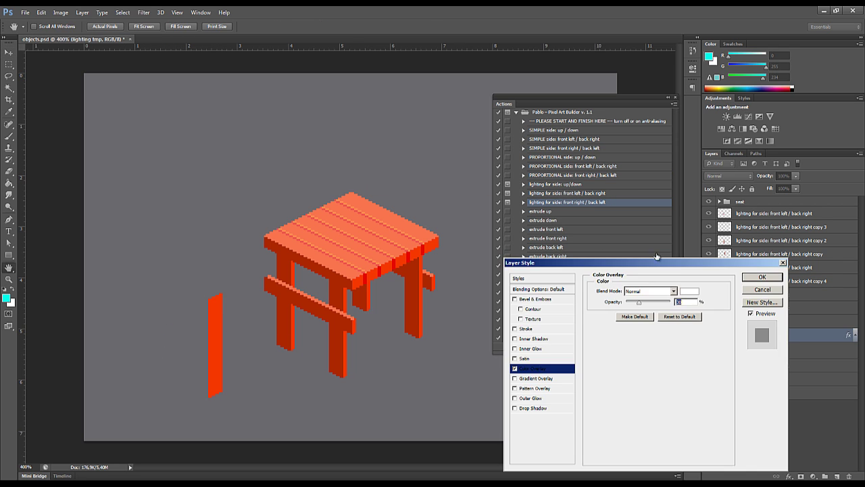
pyautogui.press('Return')
pyautogui.press('Return')
pyautogui.press('Return')
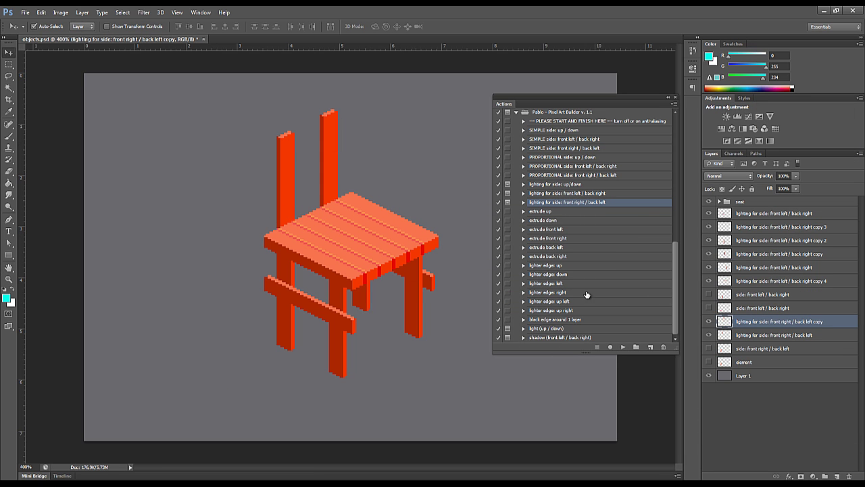
# - Make a shaded horizontal backrest slat and place a copy lower on the back posts
pyautogui.click(212, 343)
pyautogui.hotkey('ctrl', 't')
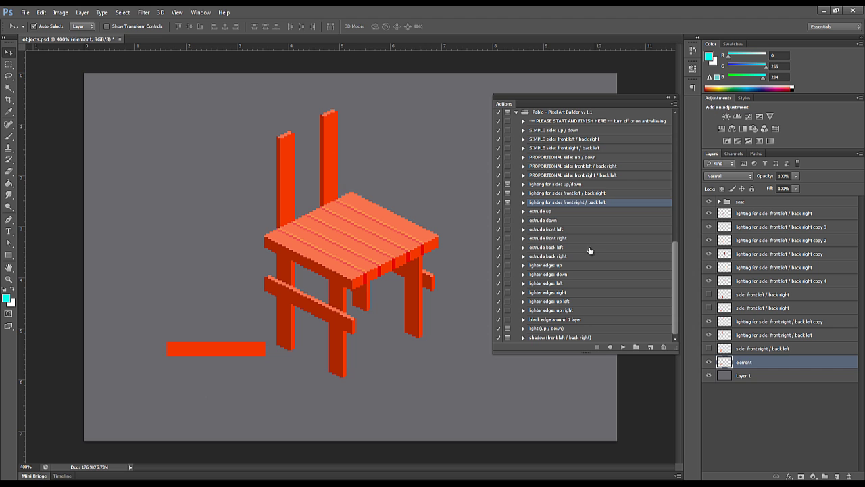
pyautogui.click(601, 175)
pyautogui.click(622, 347)
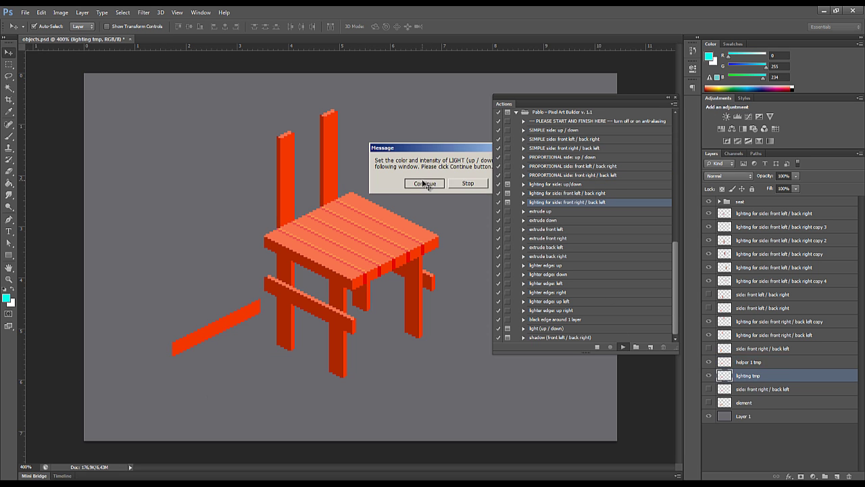
pyautogui.press('Return')
pyautogui.press('Return')
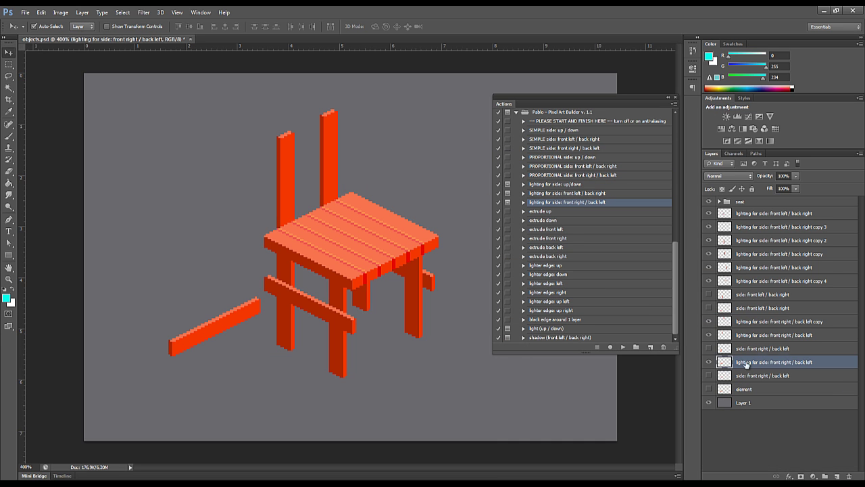
pyautogui.rightClick(774, 213)
pyautogui.click(716, 223)
pyautogui.press('Return')
pyautogui.moveTo(334, 146); pyautogui.dragTo(334, 168)
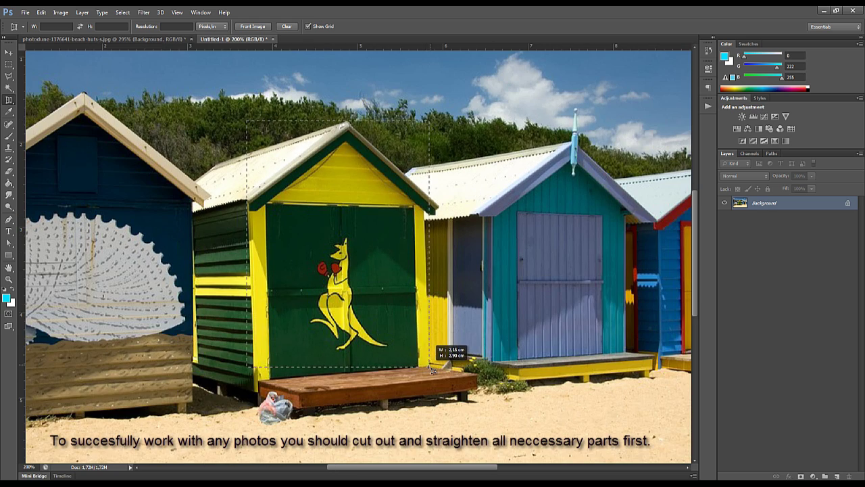
# - Perspective-crop the green kangaroo hut front, aligning corners to the roof and door edges
pyautogui.moveTo(431, 370); pyautogui.dragTo(429, 367)
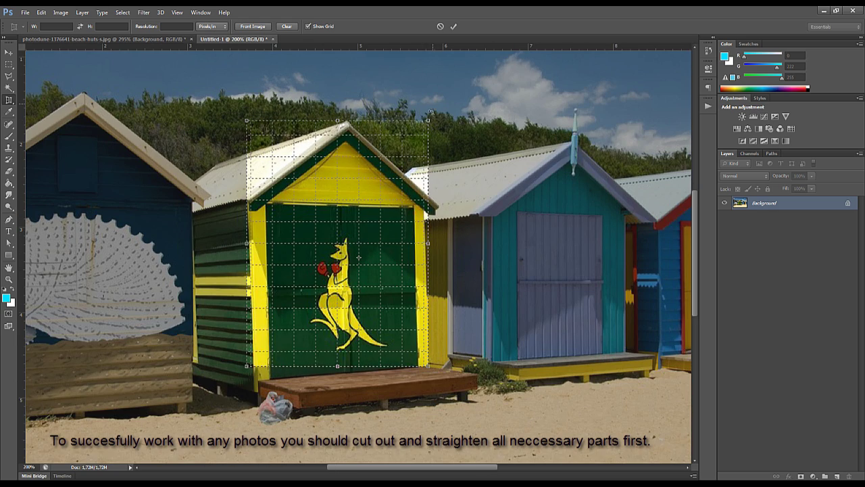
pyautogui.moveTo(428, 120); pyautogui.dragTo(423, 119)
pyautogui.moveTo(247, 367); pyautogui.dragTo(257, 383)
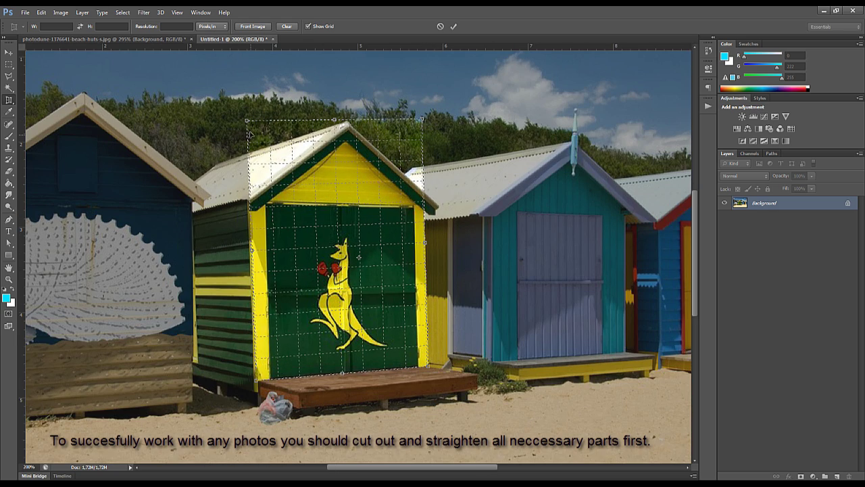
pyautogui.moveTo(249, 122); pyautogui.dragTo(251, 115)
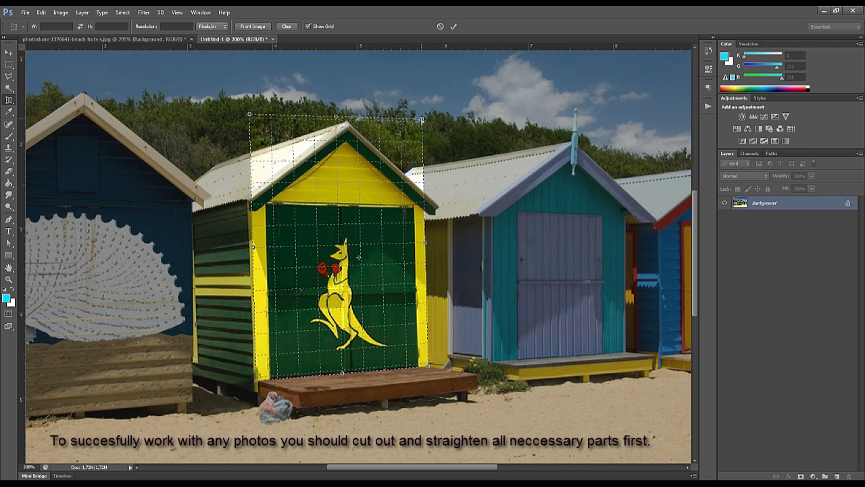
pyautogui.moveTo(422, 121); pyautogui.dragTo(422, 127)
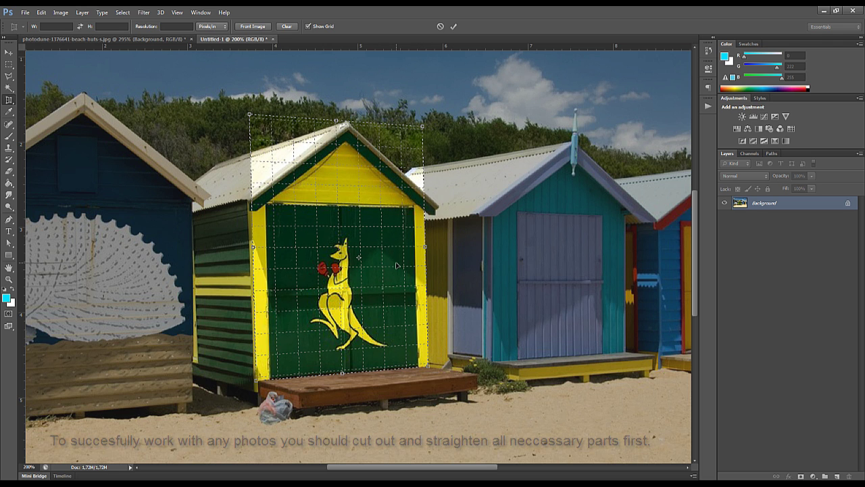
pyautogui.press('Return')
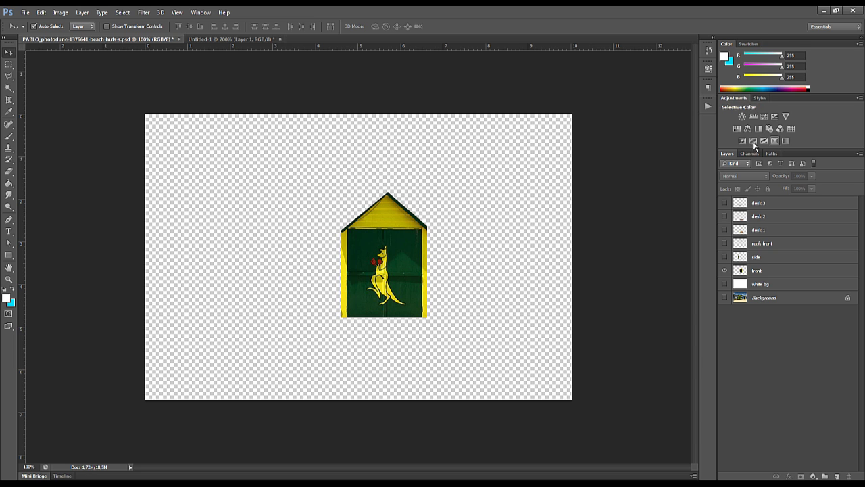
# - Float the Layers panel and make the side wall, front roof and three deck parts visible
pyautogui.moveTo(727, 154); pyautogui.dragTo(481, 167)
pyautogui.click(479, 270)
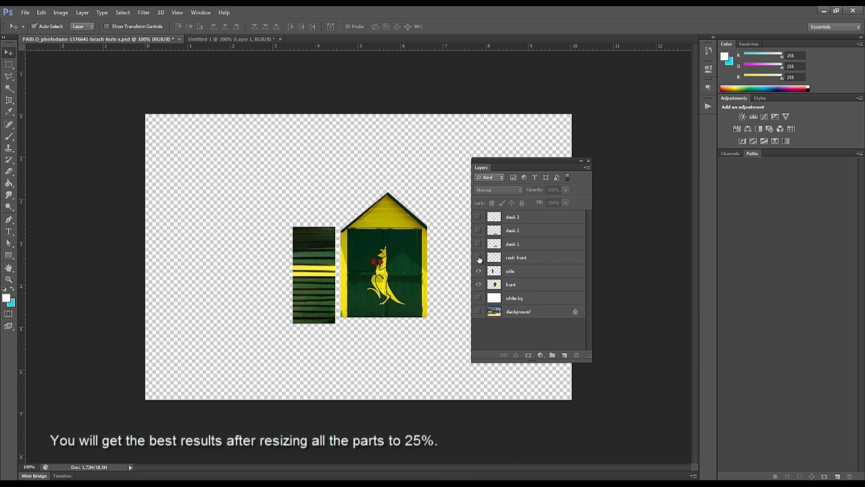
pyautogui.click(479, 257)
pyautogui.click(478, 244)
pyautogui.click(478, 230)
pyautogui.click(478, 217)
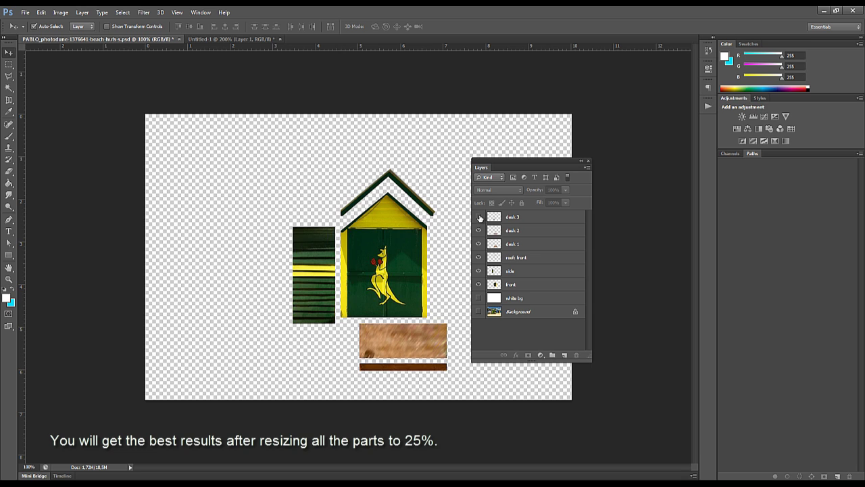
# - Duplicate all hut part layers and group the copies as 'PIXEL ART'
pyautogui.click(518, 217)
pyautogui.keyDown('shift'); pyautogui.click(516, 284); pyautogui.keyUp('shift')
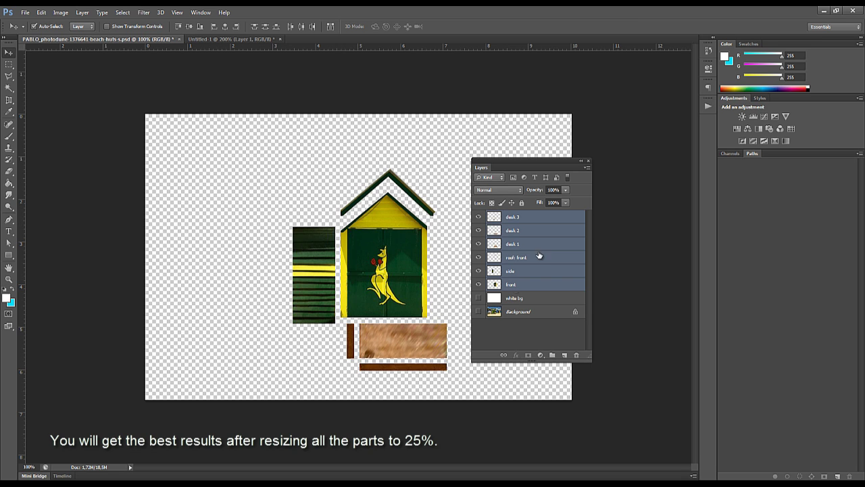
pyautogui.click(587, 167)
pyautogui.click(620, 177)
pyautogui.click(566, 217)
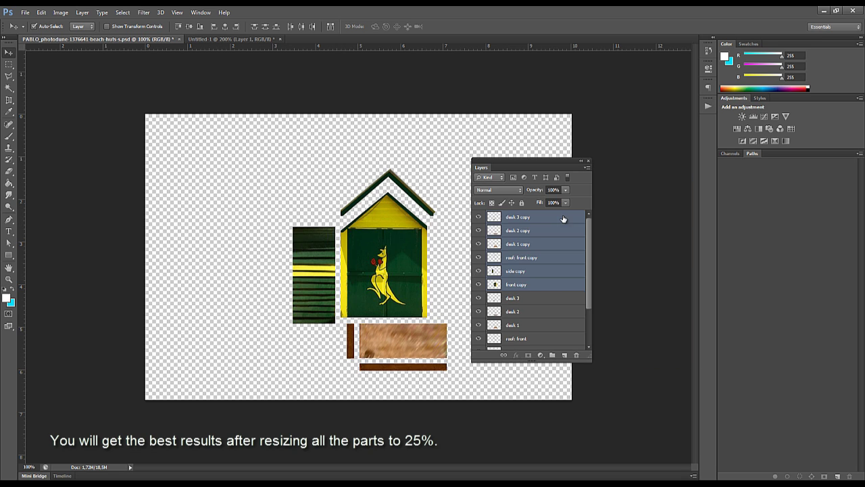
pyautogui.moveTo(560, 222); pyautogui.dragTo(552, 355)
pyautogui.doubleClick(514, 215)
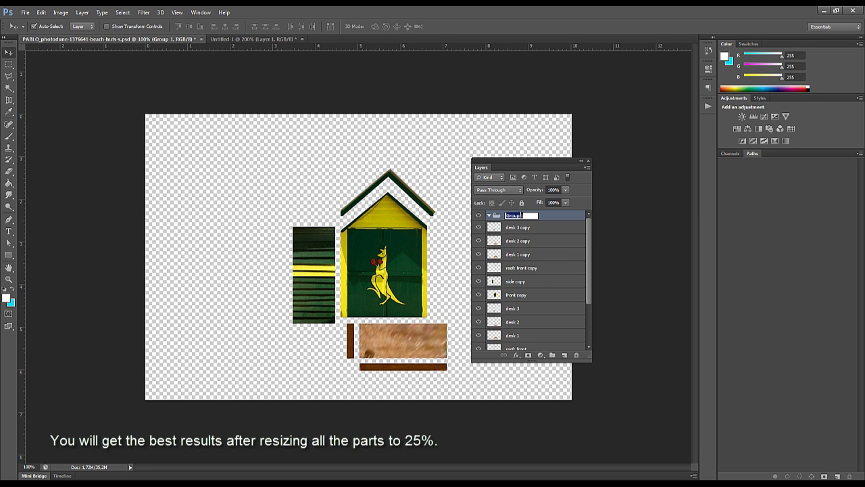
pyautogui.write('PIXEL ART')
pyautogui.press('Return')
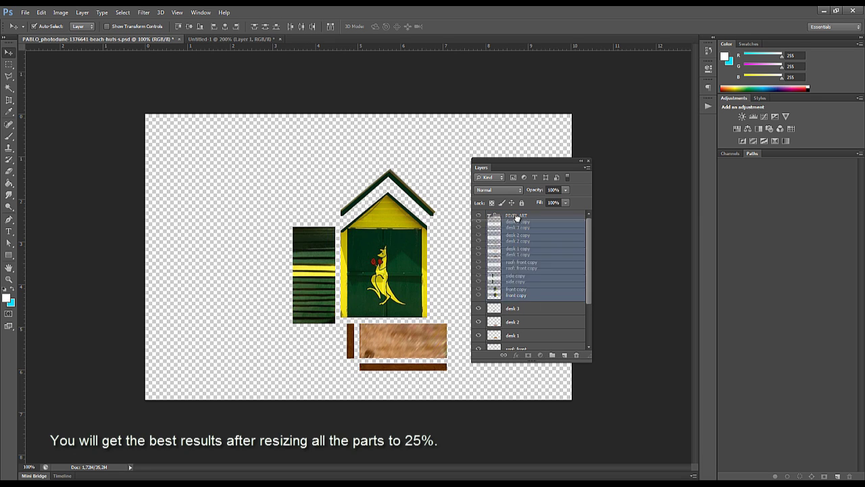
# - Group the original part layers as 'ORIGINAL' and hide that group
pyautogui.click(489, 215)
pyautogui.click(516, 295)
pyautogui.keyDown('shift'); pyautogui.click(513, 230); pyautogui.keyUp('shift')
pyautogui.hotkey('ctrl', 'g')
pyautogui.write('ORIGINAL')
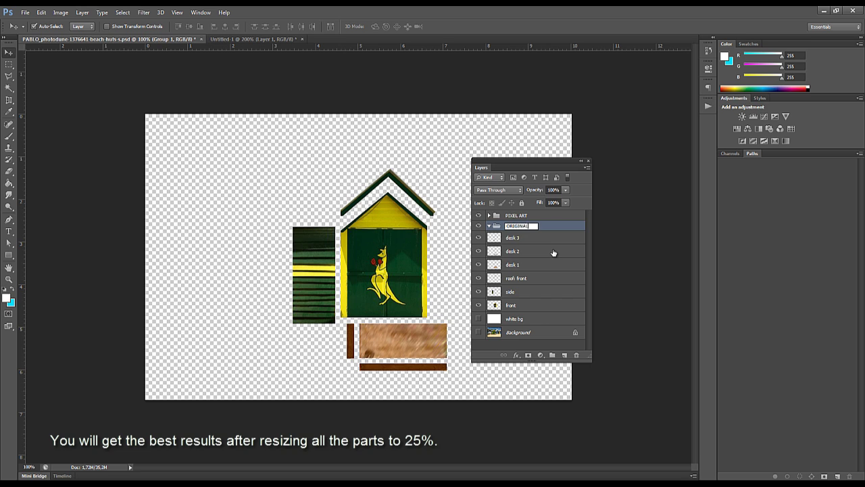
pyautogui.press('Return')
pyautogui.click(488, 226)
pyautogui.click(478, 226)
pyautogui.click(488, 215)
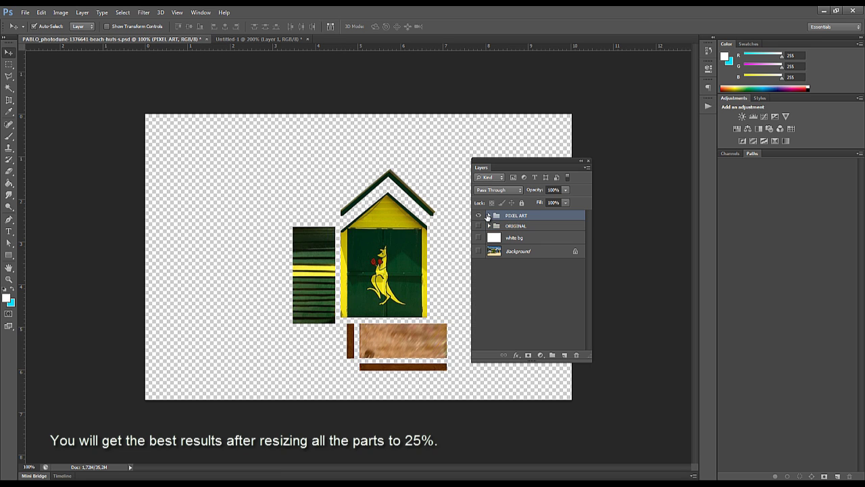
pyautogui.click(488, 215)
# - Scale the PIXEL ART parts to 25% width and height with Nearest Neighbor resampling
pyautogui.hotkey('ctrl', 't')
pyautogui.click(363, 26)
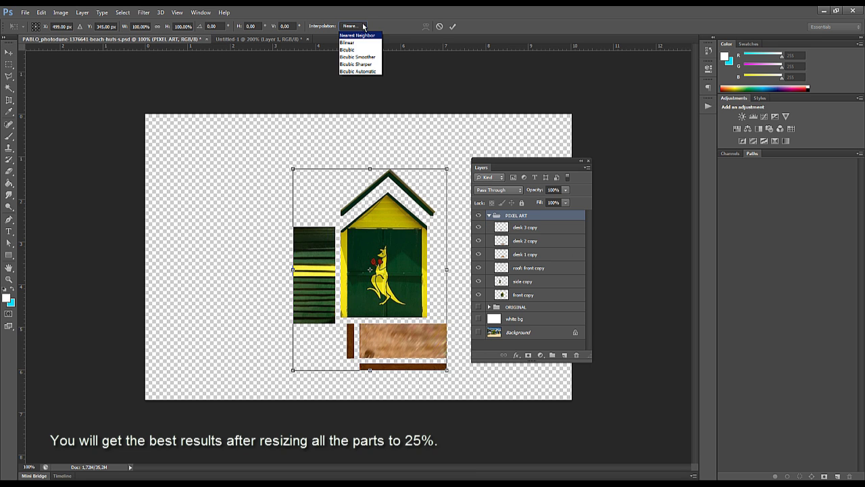
pyautogui.click(346, 36)
pyautogui.click(142, 26)
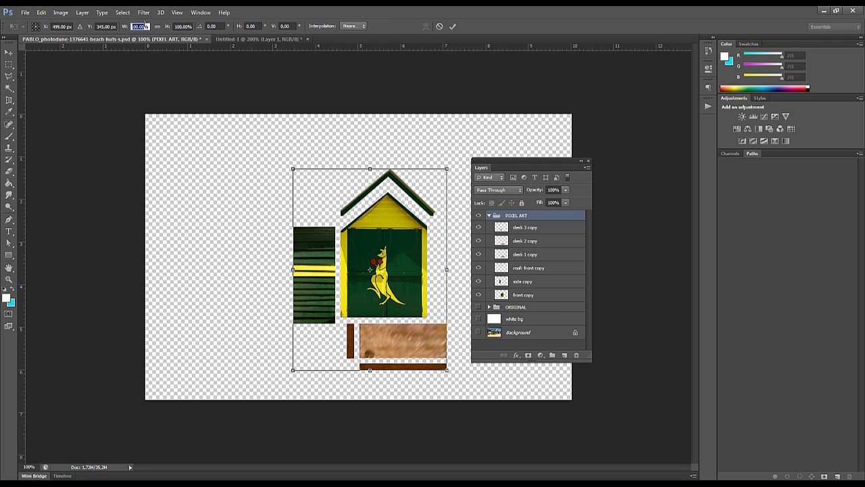
pyautogui.write('25')
pyautogui.click(158, 27)
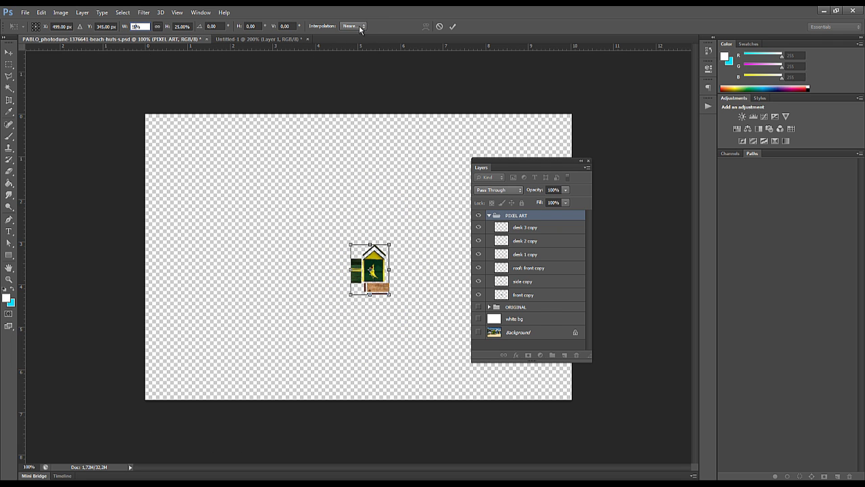
pyautogui.click(452, 26)
# - Skew the hut front isometrically with the Pablo SIMPLE side front right / back left action
pyautogui.hotkey('ctrl', '+')
pyautogui.hotkey('ctrl', '+')
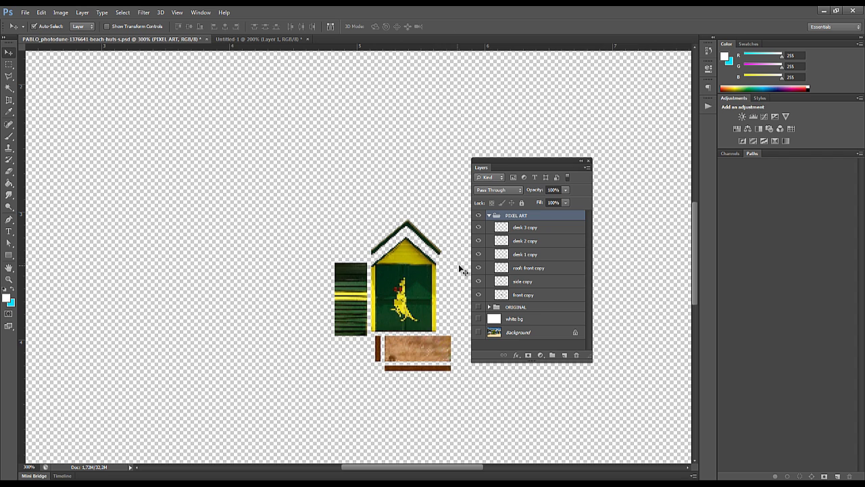
pyautogui.moveTo(478, 227); pyautogui.dragTo(479, 281)
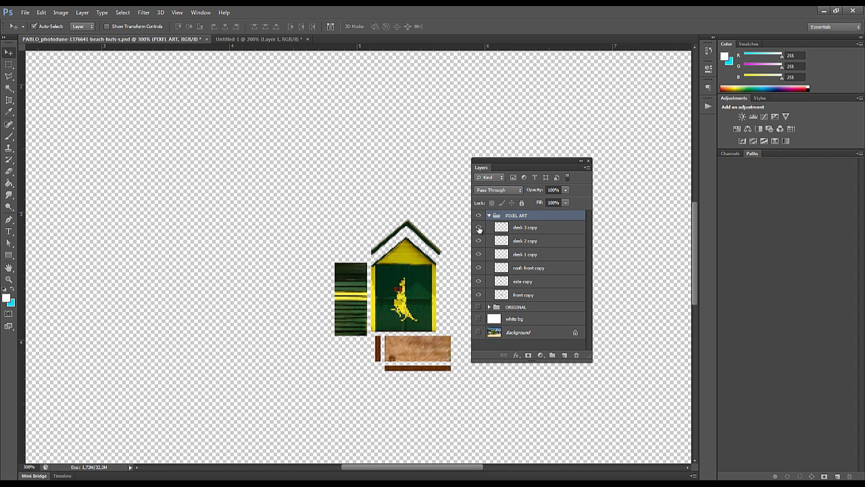
pyautogui.click(531, 297)
pyautogui.moveTo(552, 160); pyautogui.dragTo(177, 176)
pyautogui.click(707, 107)
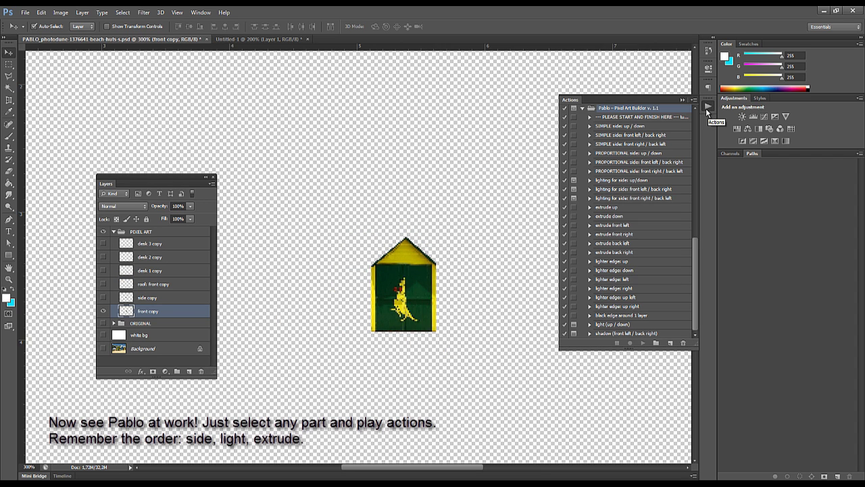
pyautogui.click(645, 144)
pyautogui.click(644, 343)
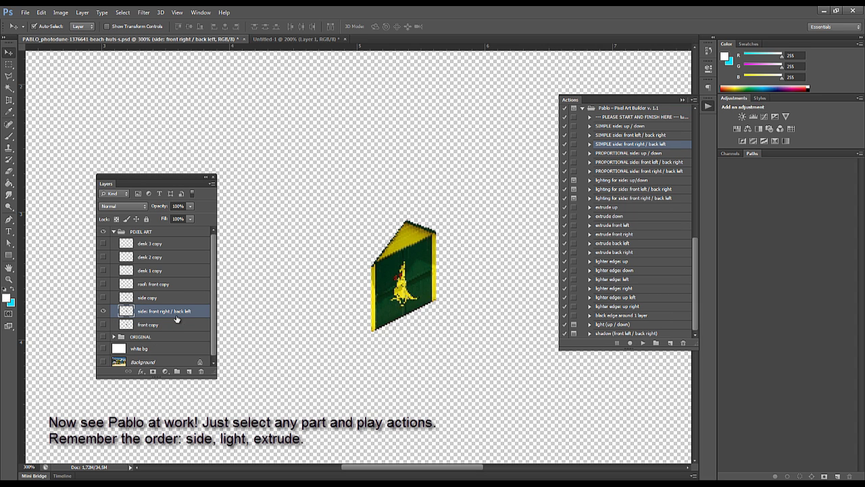
# - Skew the roof to match, shade it with the lighting action, and extrude it back left
pyautogui.click(163, 284)
pyautogui.click(643, 343)
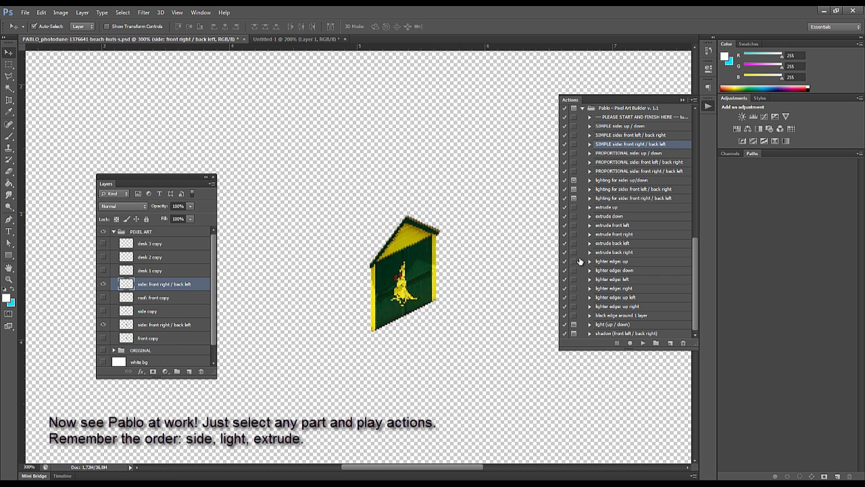
pyautogui.click(619, 198)
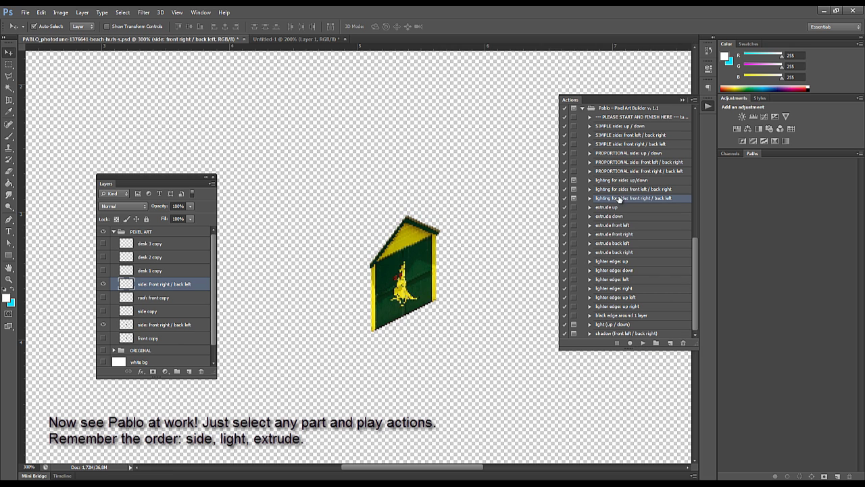
pyautogui.click(644, 343)
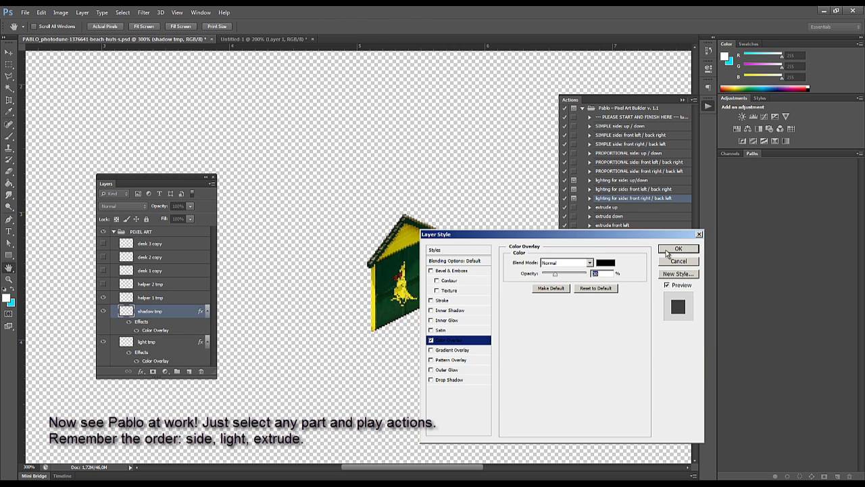
pyautogui.click(668, 250)
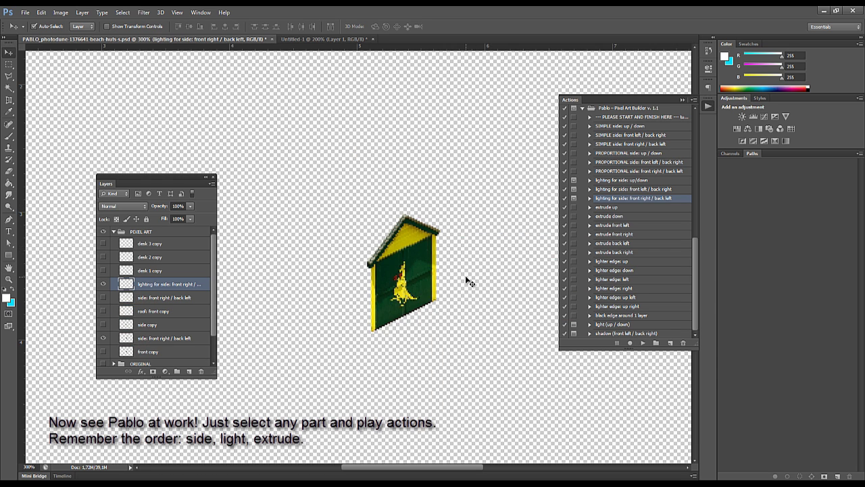
pyautogui.click(103, 325)
pyautogui.click(103, 325)
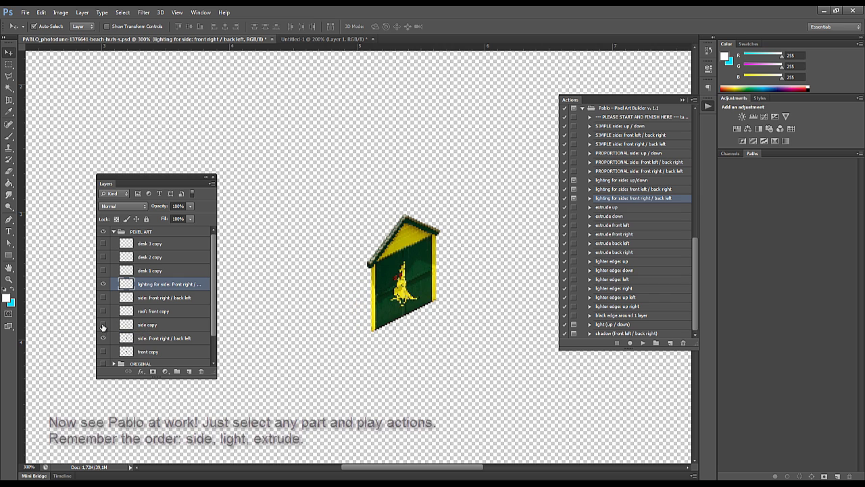
pyautogui.click(620, 246)
pyautogui.click(643, 342)
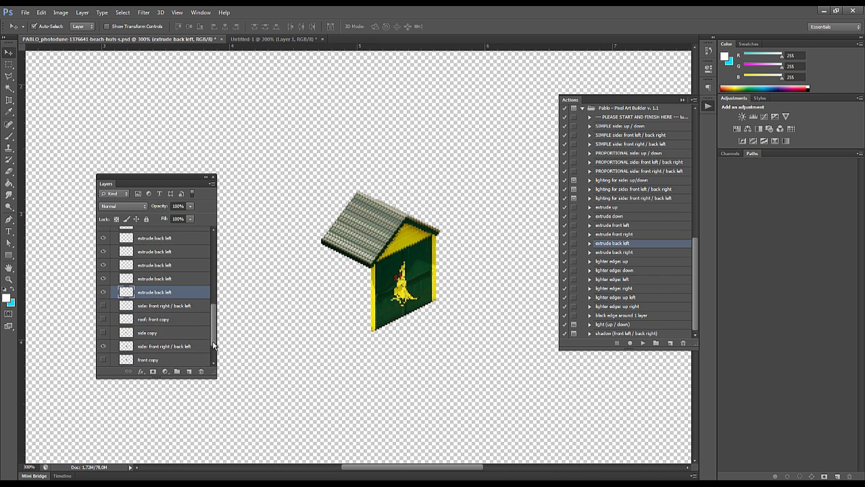
# - Widen the side wall, skew it with the front left / back right action, and fit it to the hut
pyautogui.click(103, 307)
pyautogui.click(149, 307)
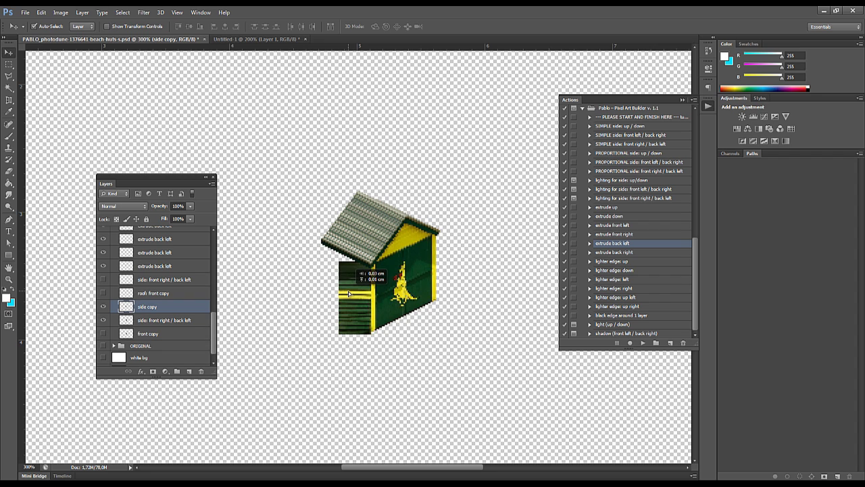
pyautogui.moveTo(348, 298); pyautogui.dragTo(324, 297)
pyautogui.hotkey('ctrl', 't')
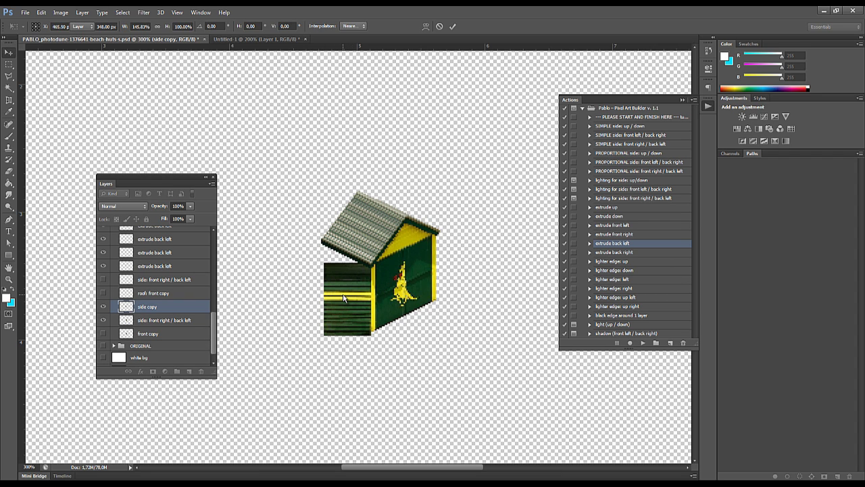
pyautogui.press('Return')
pyautogui.click(623, 139)
pyautogui.click(642, 342)
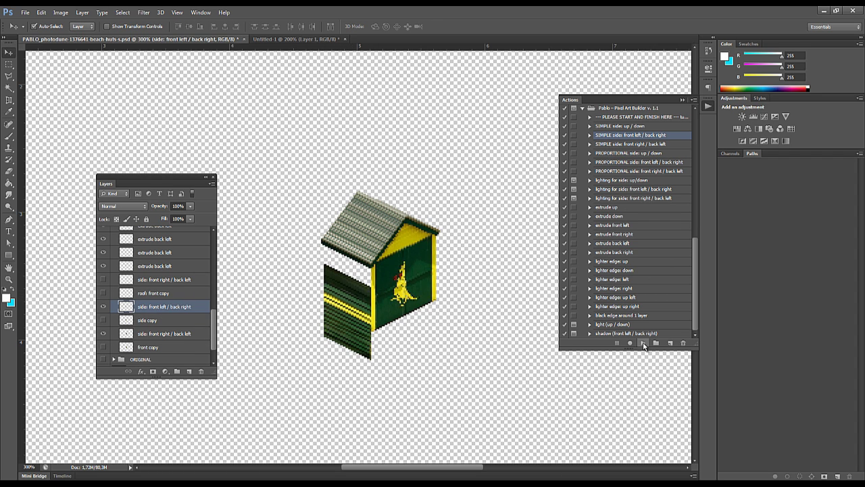
pyautogui.moveTo(382, 331); pyautogui.dragTo(354, 316)
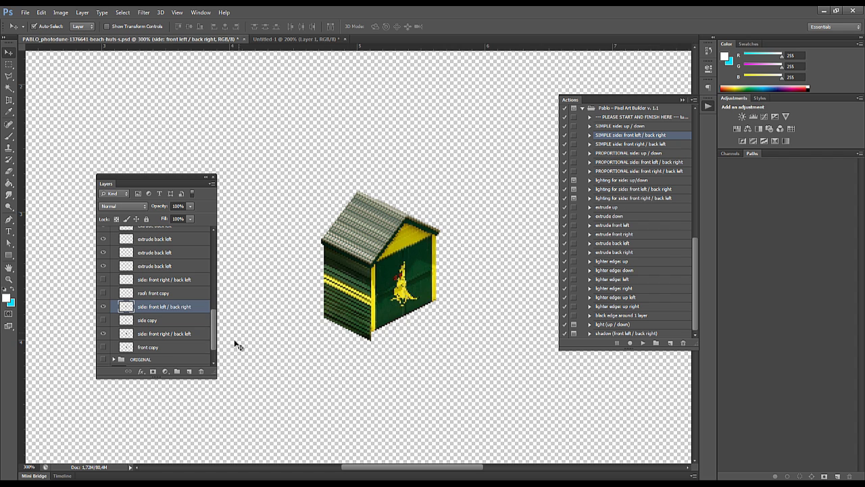
pyautogui.moveTo(213, 314); pyautogui.dragTo(212, 242)
# - Lay the desk 1 plank flat with the side up / down action under the doorway
pyautogui.click(103, 272)
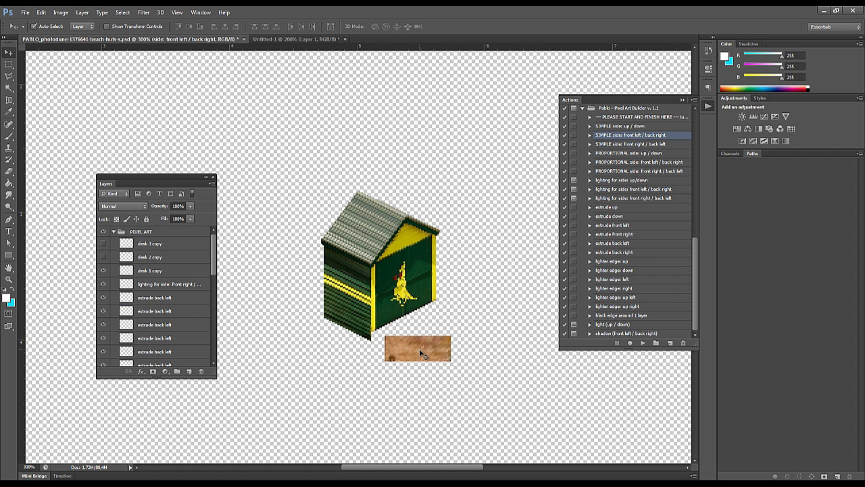
pyautogui.click(155, 271)
pyautogui.click(620, 126)
pyautogui.click(643, 343)
pyautogui.moveTo(433, 348); pyautogui.dragTo(432, 319)
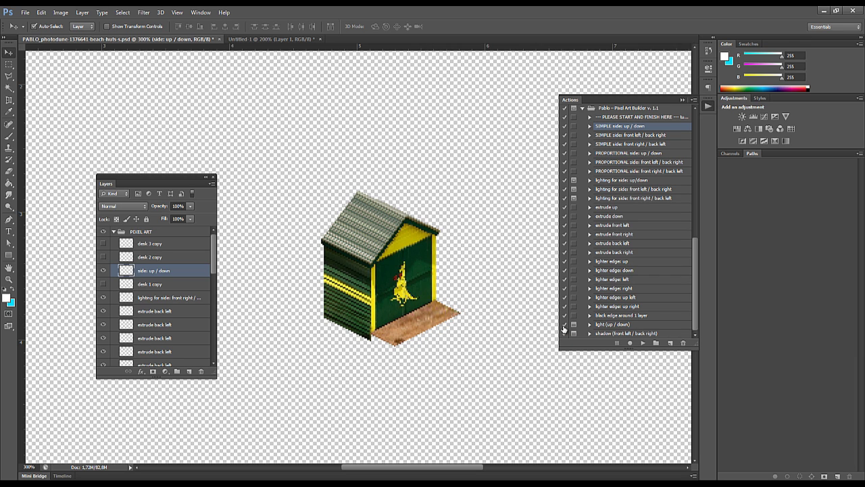
# - Skew the desk 2 plank diagonally along the deck's front edge
pyautogui.click(103, 257)
pyautogui.click(150, 257)
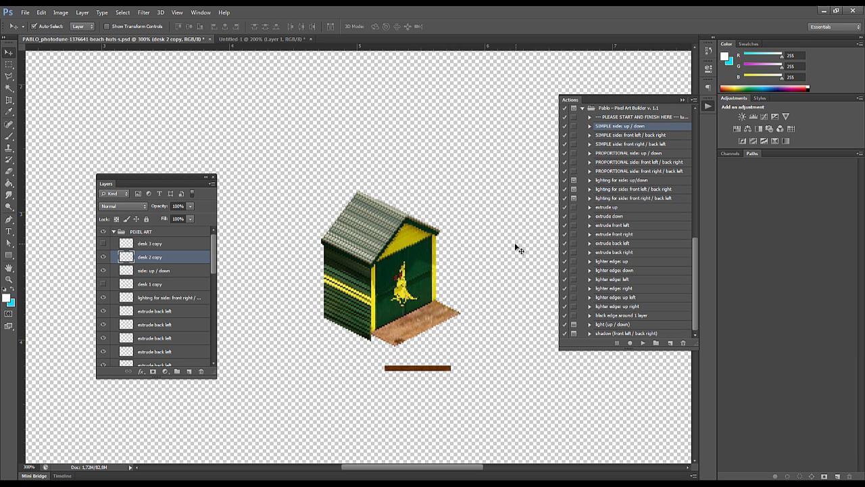
pyautogui.click(594, 143)
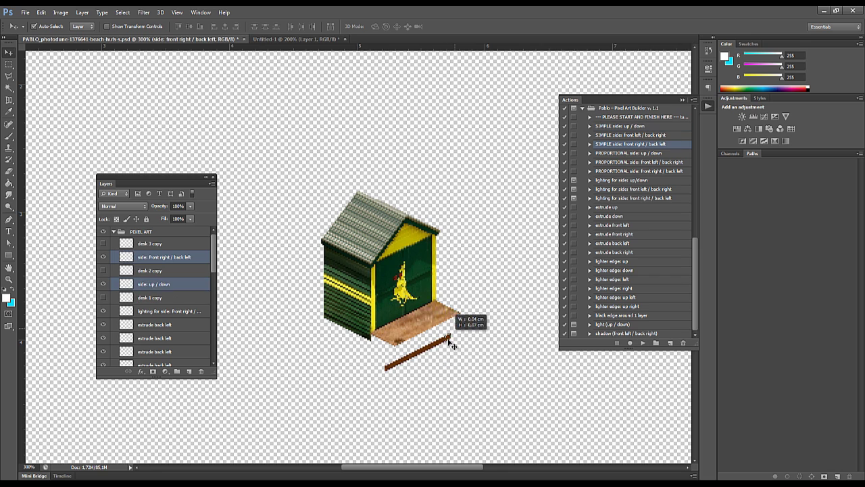
pyautogui.moveTo(426, 351); pyautogui.dragTo(440, 342)
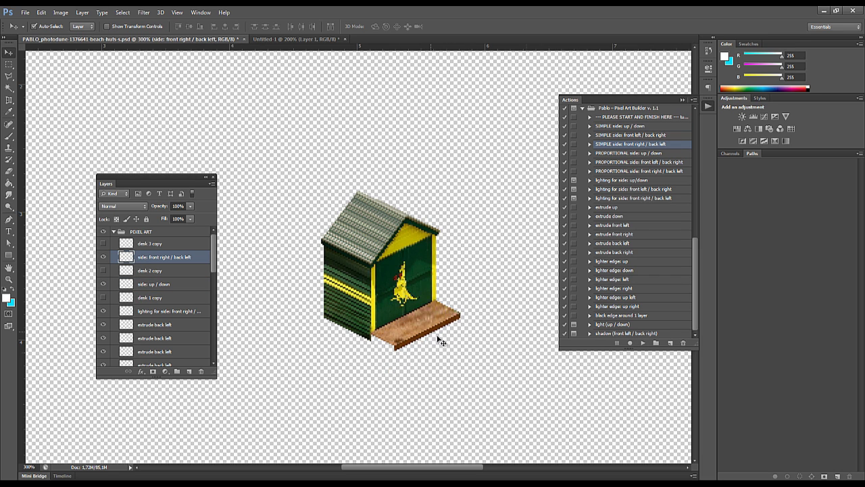
# - Rotate the desk 3 plank -90°, skew it front left / back right, and fit it along the other edge
pyautogui.click(103, 244)
pyautogui.click(150, 243)
pyautogui.moveTo(378, 349)
pyautogui.mouseDown()
pyautogui.moveTo(396, 371)
pyautogui.moveTo(356, 356)
pyautogui.mouseUp()
pyautogui.hotkey('ctrl', 't')
pyautogui.press('Return')
pyautogui.click(629, 134)
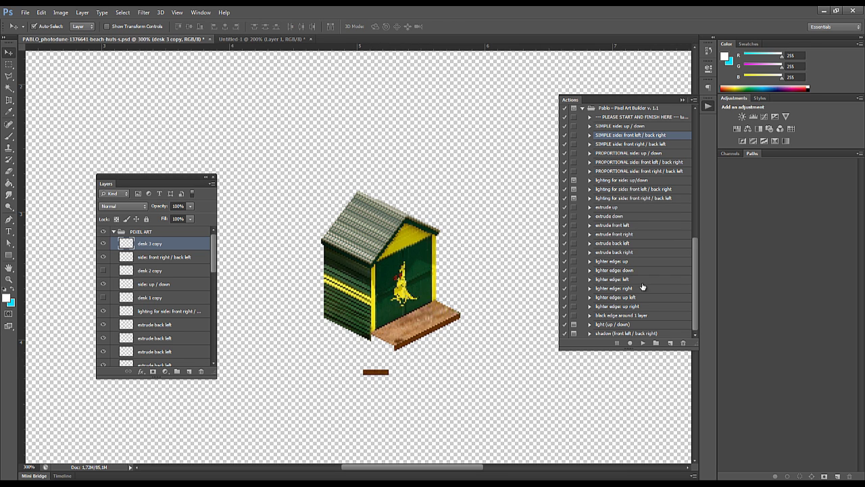
pyautogui.click(643, 343)
pyautogui.moveTo(387, 387); pyautogui.dragTo(409, 348)
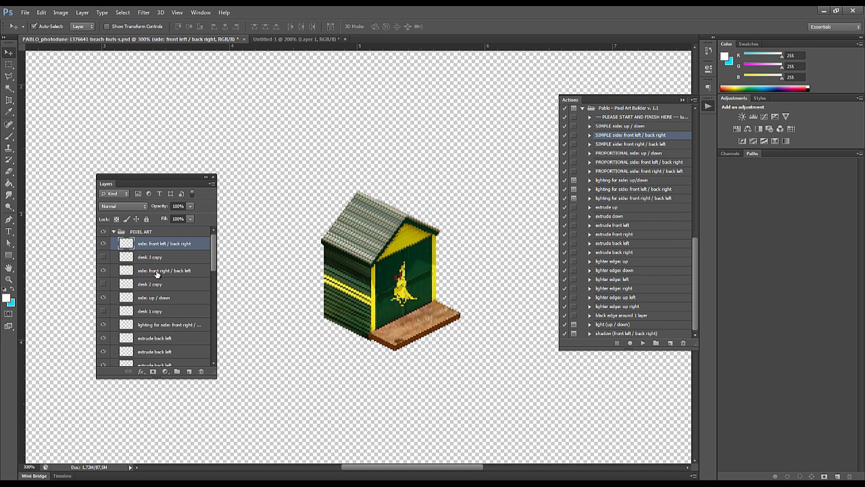
# - Shade the hut's side wall and thicken it with the extrude front right action
pyautogui.keyDown('shift'); pyautogui.click(153, 311); pyautogui.keyUp('shift')
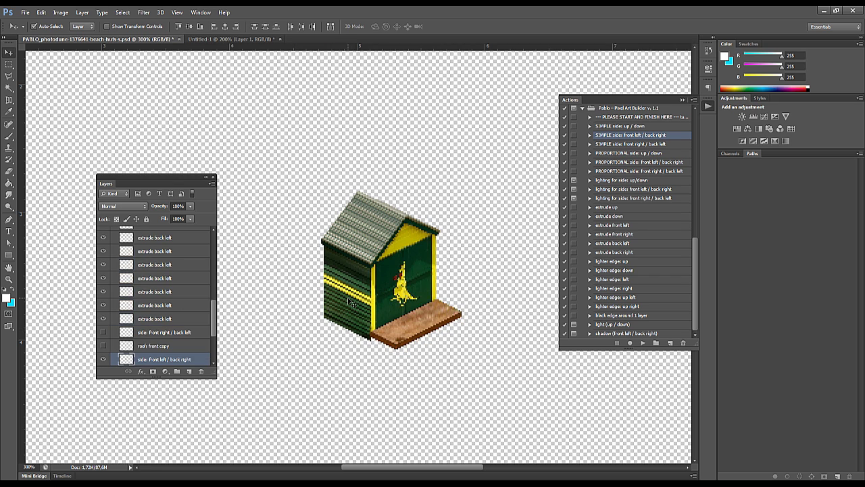
pyautogui.click(322, 242)
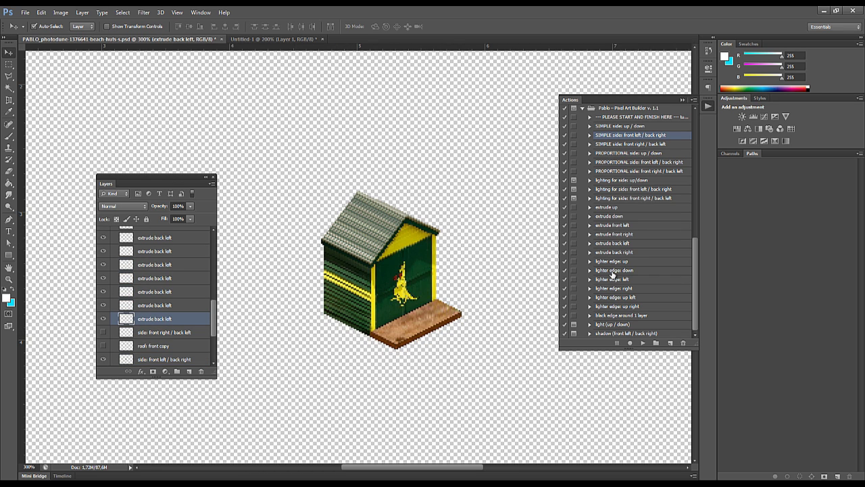
pyautogui.click(617, 243)
pyautogui.click(643, 342)
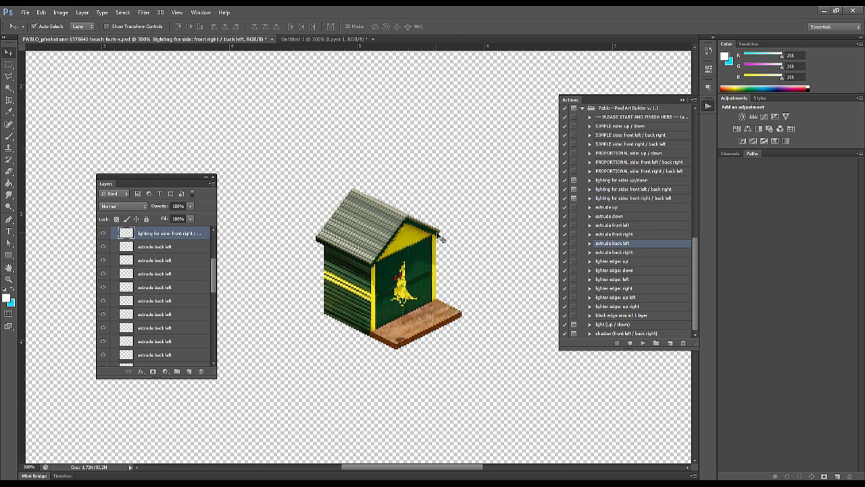
pyautogui.click(614, 234)
pyautogui.click(643, 343)
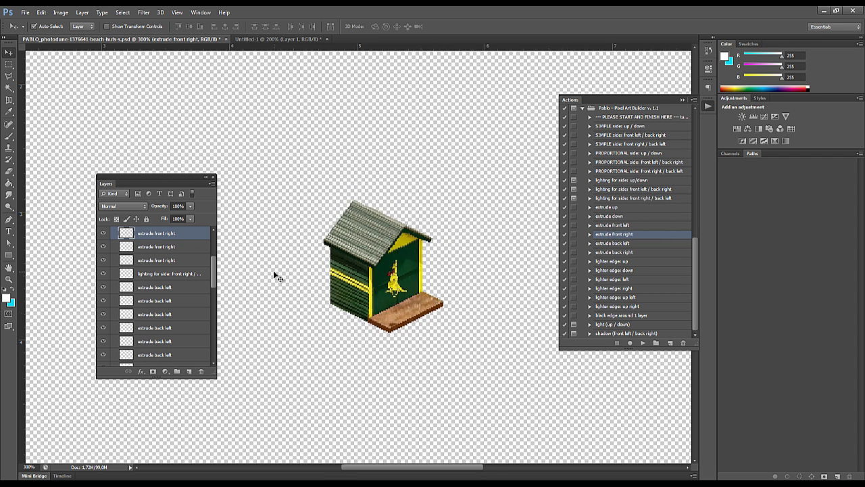
# - Show the white background layer and delete its right-hand portion
pyautogui.hotkey('ctrl', '1')
pyautogui.moveTo(213, 271); pyautogui.dragTo(213, 346)
pyautogui.click(103, 345)
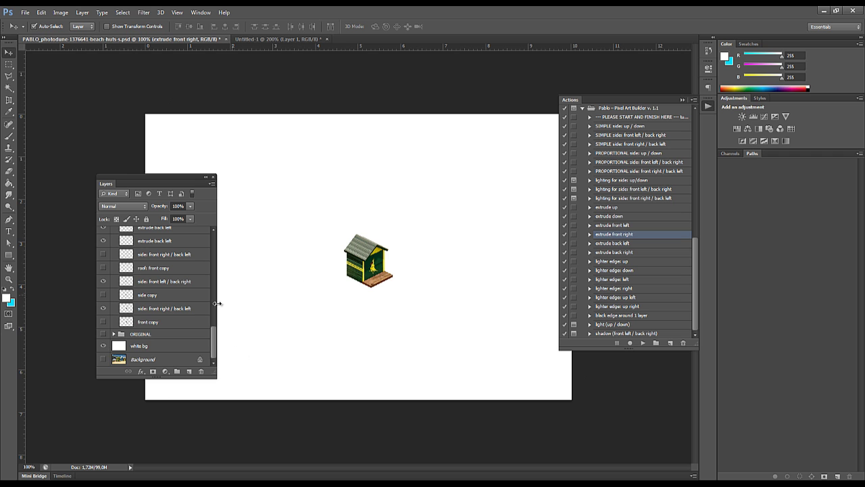
pyautogui.scroll(3, 214, 303)
pyautogui.scroll(5, 214, 304)
pyautogui.click(113, 231)
pyautogui.click(139, 254)
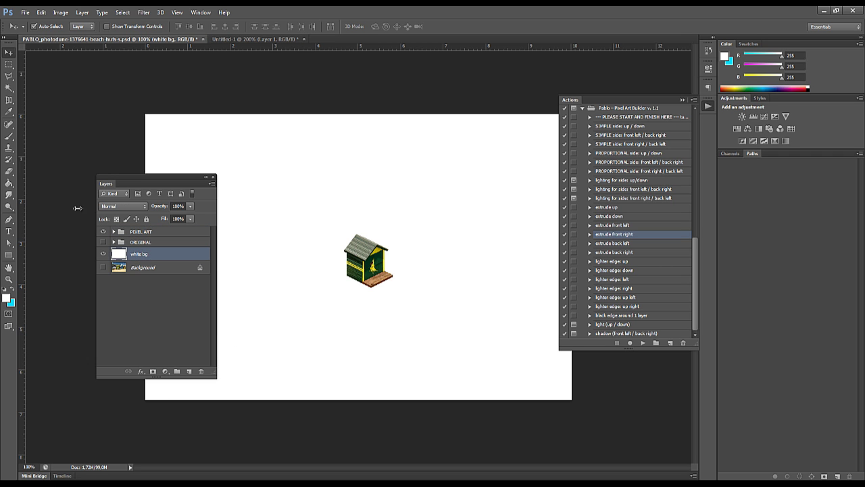
pyautogui.press('m')
pyautogui.moveTo(219, 113)
pyautogui.mouseDown()
pyautogui.moveTo(469, 358)
pyautogui.moveTo(578, 409)
pyautogui.mouseUp()
pyautogui.press('Delete')
pyautogui.hotkey('ctrl', 'd')
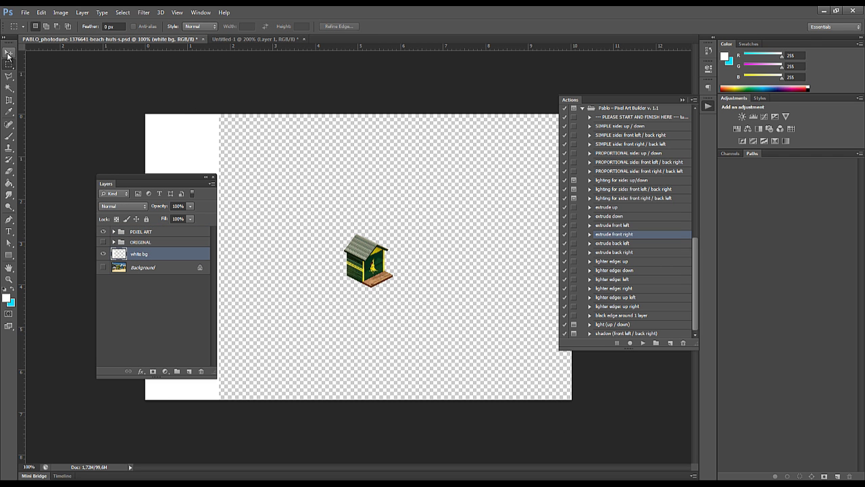
# - Dock the Layers panel and move the pixel-art hut onto the remaining white strip
pyautogui.click(8, 54)
pyautogui.click(141, 232)
pyautogui.moveTo(154, 177); pyautogui.dragTo(722, 154)
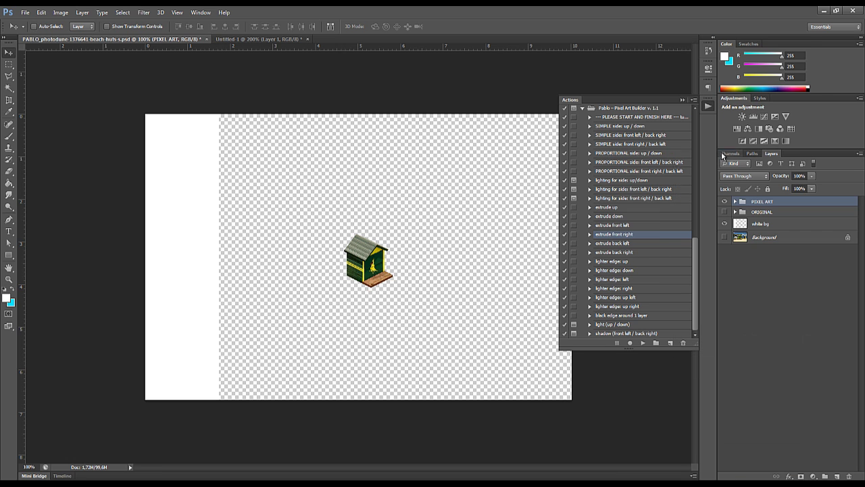
pyautogui.moveTo(366, 257); pyautogui.dragTo(181, 300)
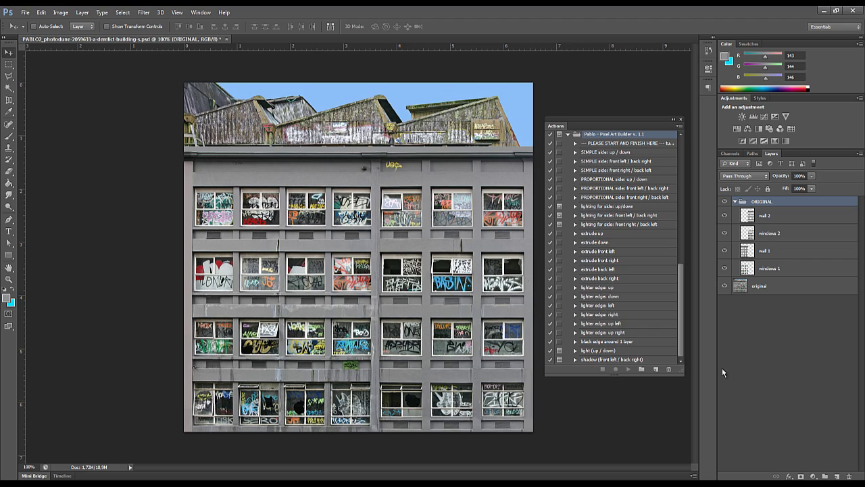
# - In the building document, hide original, wall 1 and windows layers, showing only wall 2
pyautogui.click(725, 286)
pyautogui.moveTo(724, 215); pyautogui.dragTo(724, 234)
pyautogui.click(725, 251)
pyautogui.click(724, 268)
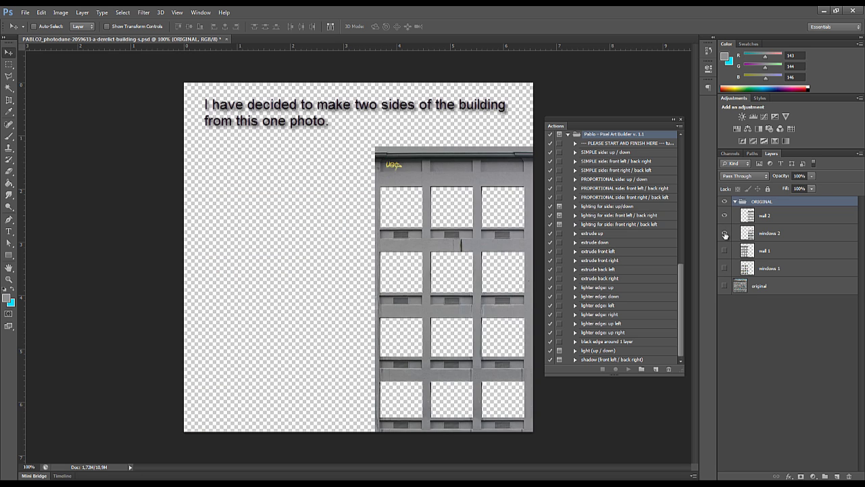
# - Duplicate the ORIGINAL group as 'PIXEL ART' and scale it down
pyautogui.click(723, 251)
pyautogui.click(734, 201)
pyautogui.rightClick(751, 202)
pyautogui.click(795, 168)
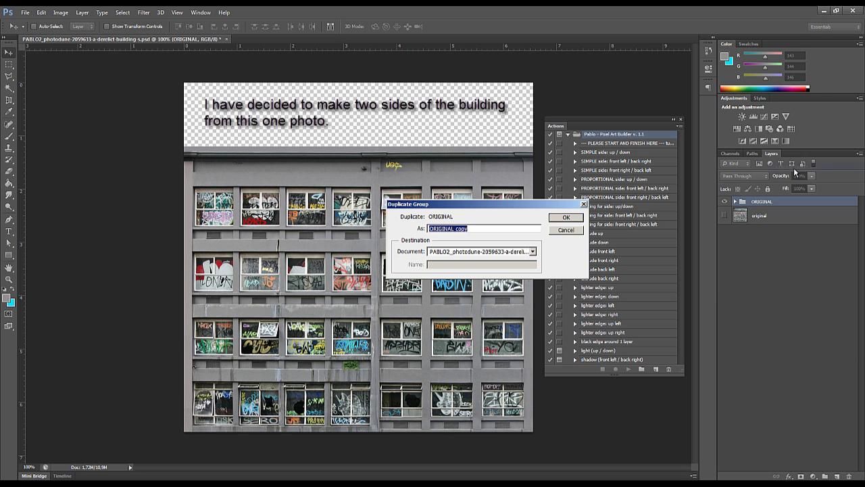
pyautogui.click(566, 217)
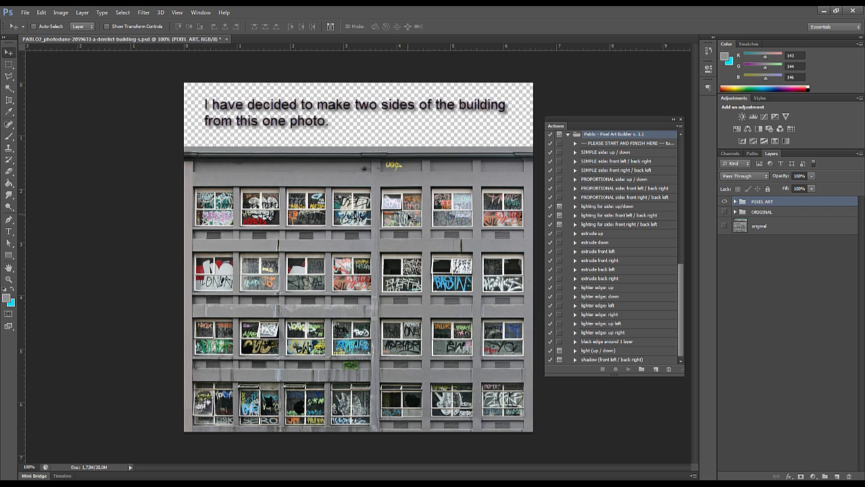
pyautogui.hotkey('ctrl', 't')
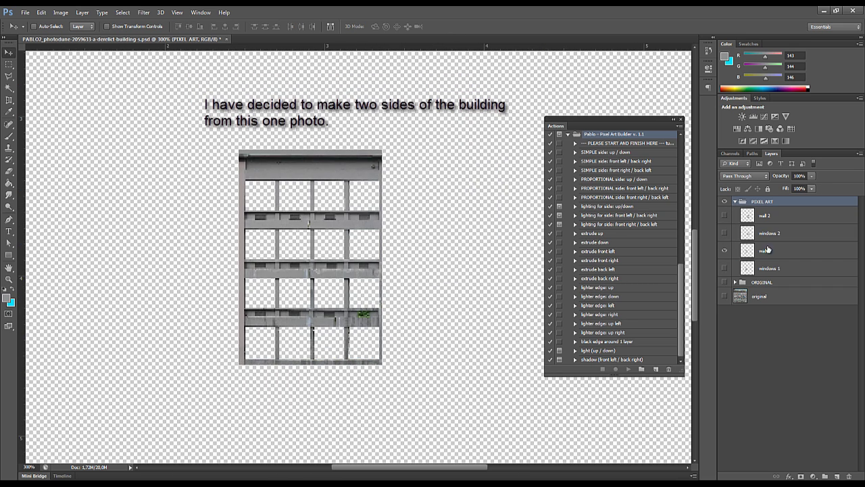
# - Skew wall 1 with PROPORTIONAL side front left and apply its lighting action
pyautogui.click(764, 250)
pyautogui.click(622, 188)
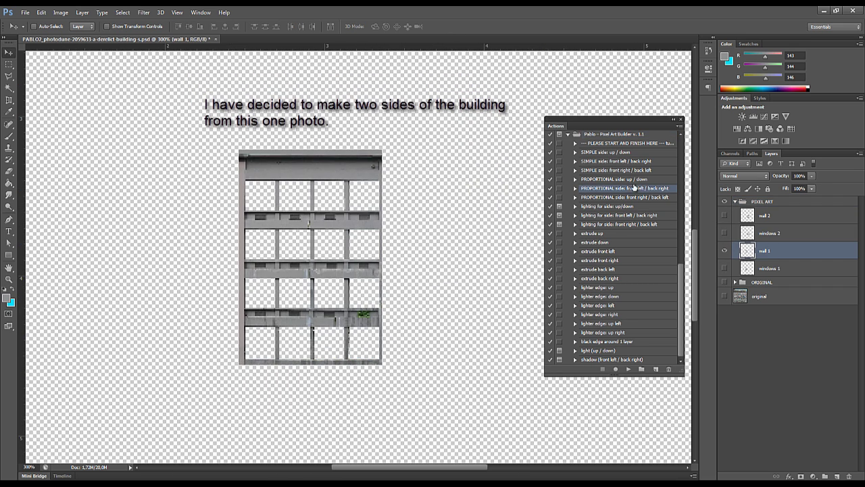
pyautogui.click(628, 369)
pyautogui.click(617, 215)
pyautogui.click(628, 369)
pyautogui.click(411, 190)
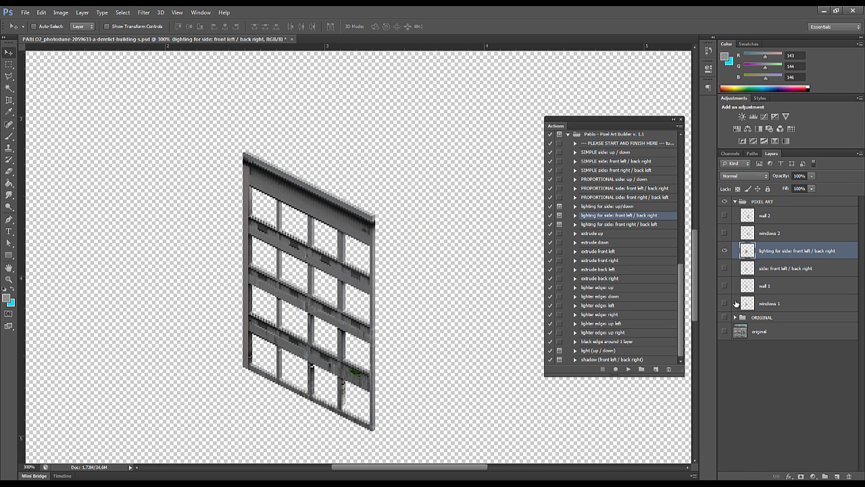
# - Skew the windows 1 layer with the PROPORTIONAL side front left action
pyautogui.click(725, 303)
pyautogui.click(771, 303)
pyautogui.click(622, 188)
pyautogui.click(627, 369)
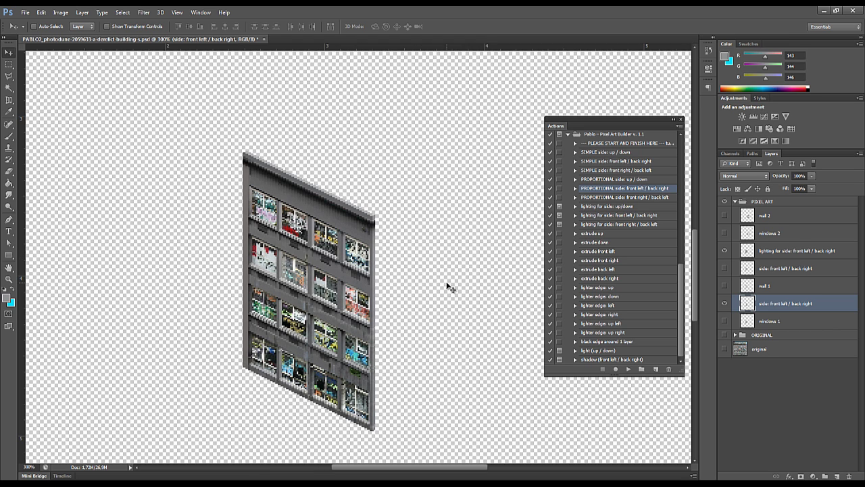
# - Skew wall 2 front right, light it front right, and skew windows 2 to match
pyautogui.click(771, 215)
pyautogui.click(725, 215)
pyautogui.click(622, 196)
pyautogui.click(628, 369)
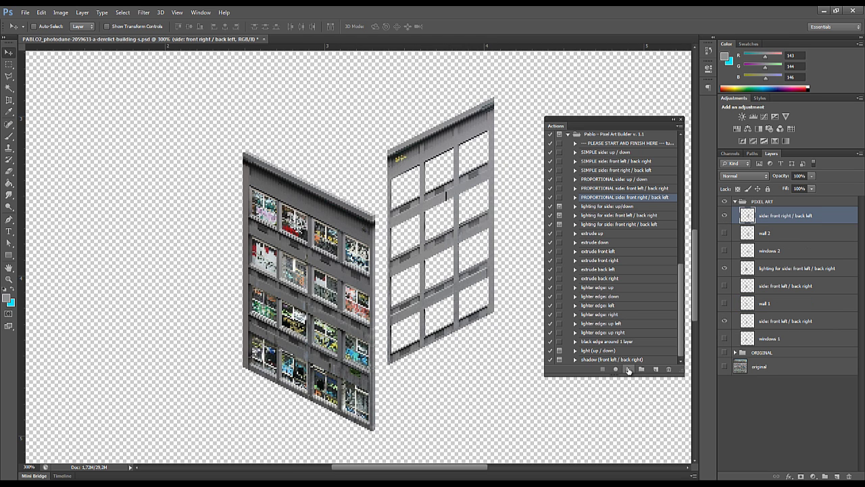
pyautogui.click(622, 225)
pyautogui.click(628, 369)
pyautogui.press('Return')
pyautogui.press('Return')
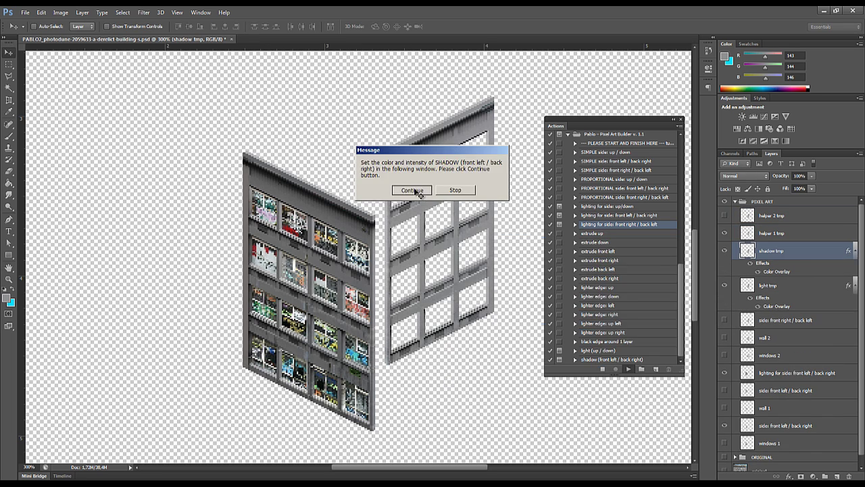
pyautogui.press('Return')
pyautogui.click(791, 269)
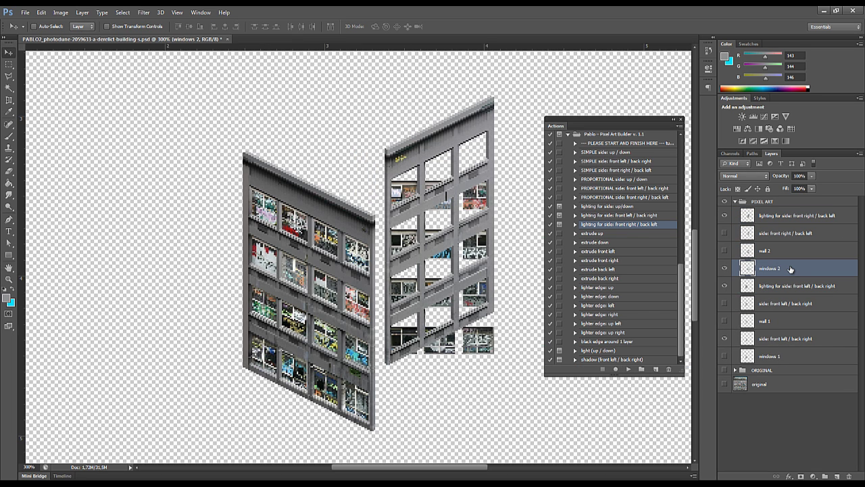
pyautogui.click(661, 197)
pyautogui.click(628, 369)
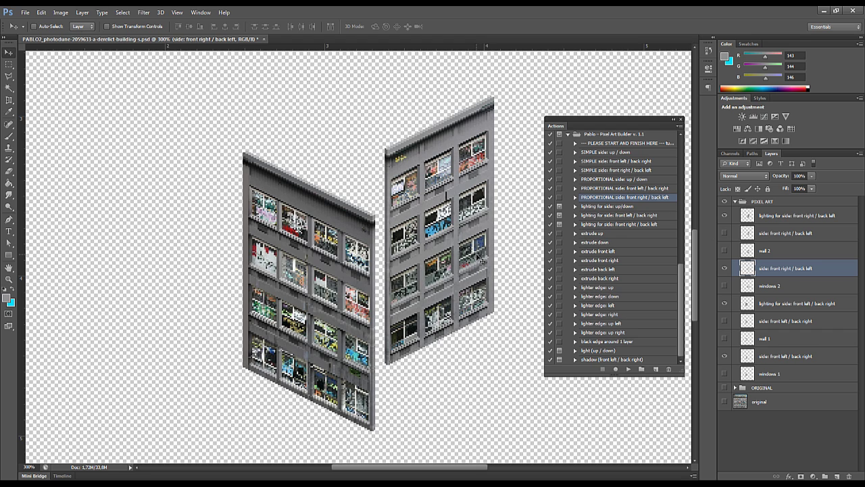
# - Extrude the sills with the extrude front right and extrude front left actions
pyautogui.click(599, 260)
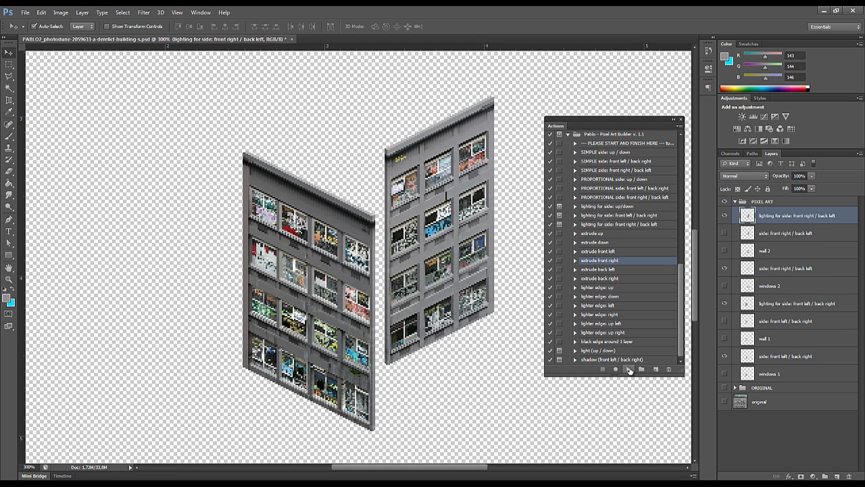
pyautogui.click(628, 369)
pyautogui.click(599, 250)
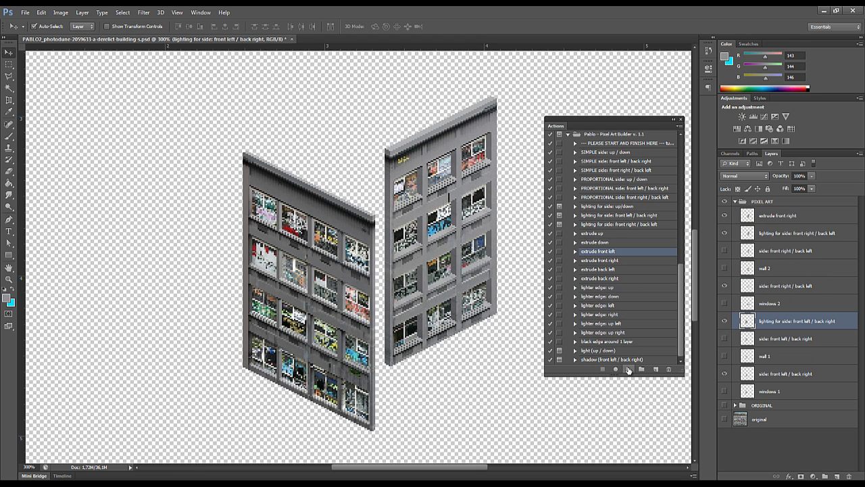
pyautogui.click(628, 369)
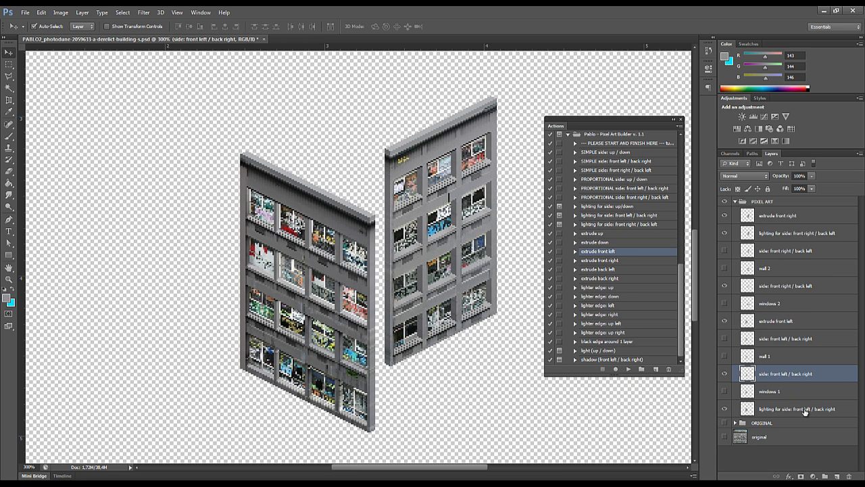
pyautogui.click(776, 217)
# - Move the right-wall layers, nudging with arrow keys, to meet the left wall at the corner
pyautogui.keyDown('shift'); pyautogui.click(771, 304); pyautogui.keyUp('shift')
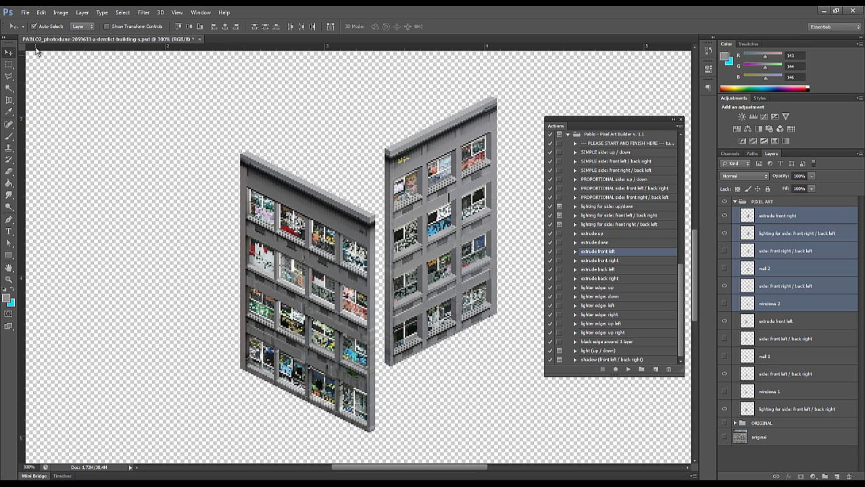
pyautogui.moveTo(456, 156); pyautogui.dragTo(440, 223)
pyautogui.press('Left')
pyautogui.press('Down')
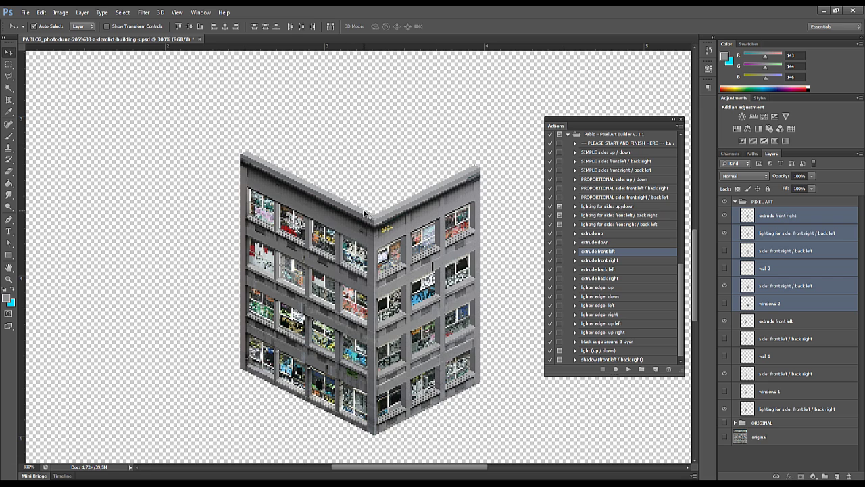
# - Play the extrude back right action twice to raise a grey roof
pyautogui.click(365, 213)
pyautogui.click(599, 278)
pyautogui.click(628, 368)
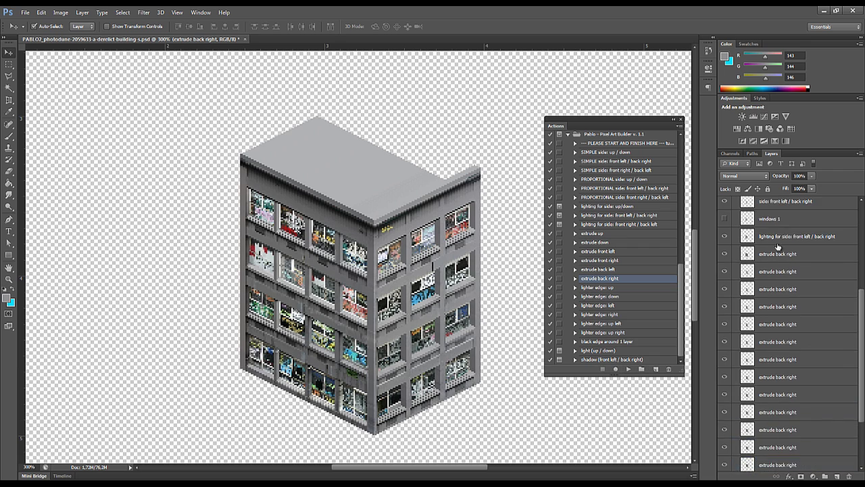
pyautogui.click(628, 372)
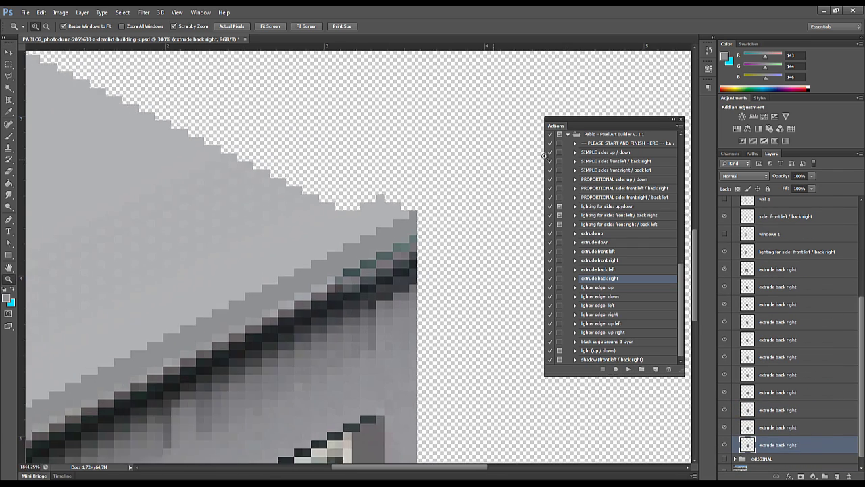
pyautogui.hotkey('ctrl', '1')
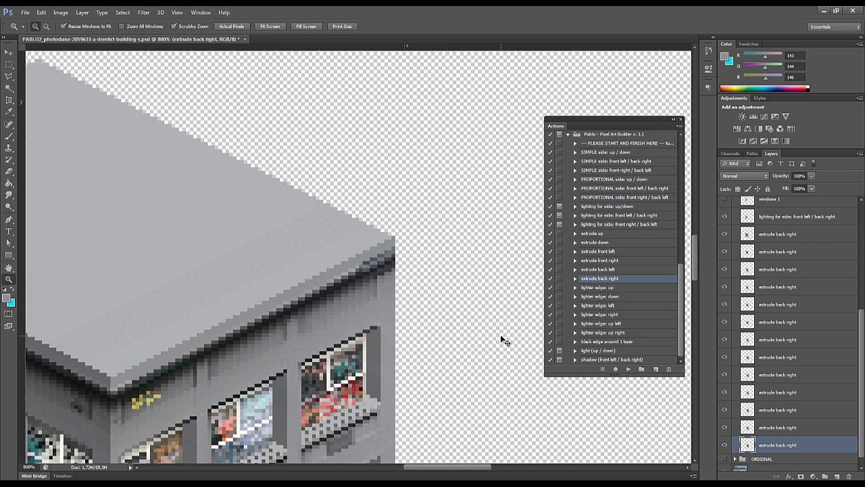
pyautogui.press('v')
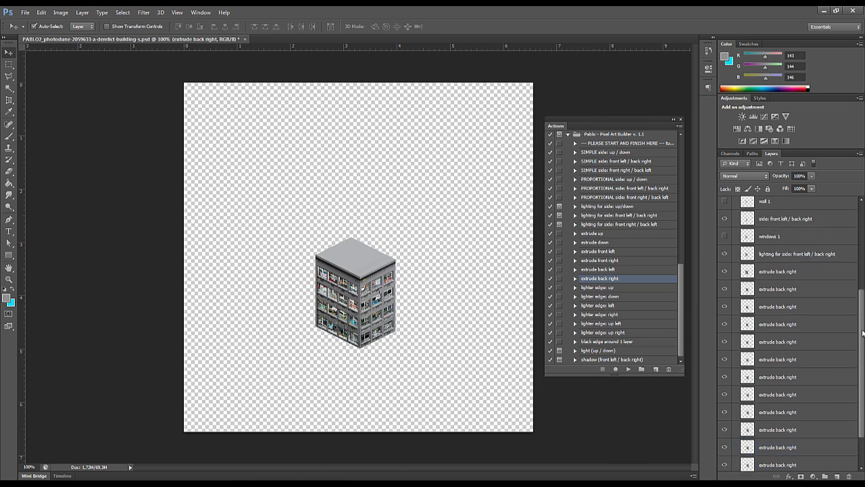
pyautogui.click(380, 284)
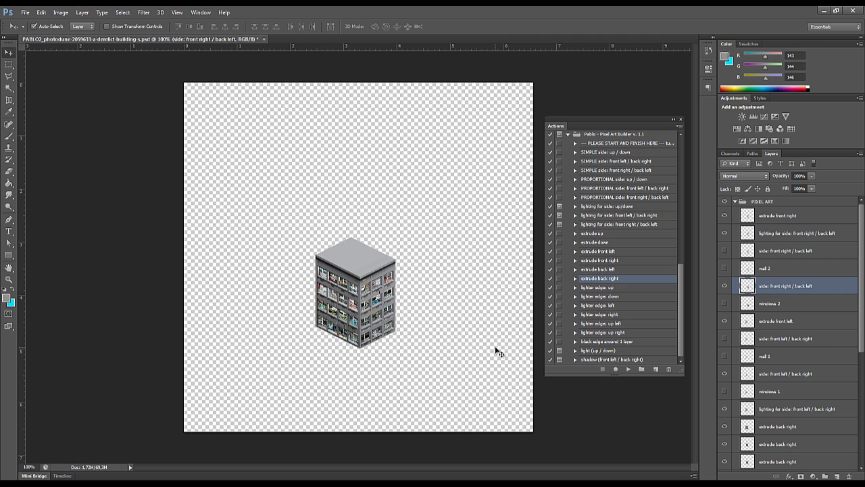
# - Shade the front-left wall with a 30% black Color Overlay, then shift the building lower-left onto white
pyautogui.click(352, 289)
pyautogui.click(609, 359)
pyautogui.click(628, 368)
pyautogui.click(415, 189)
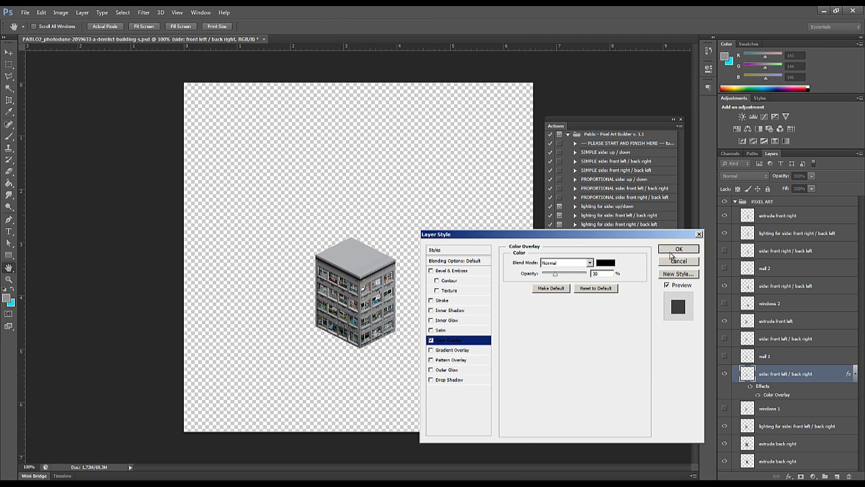
pyautogui.press('Return')
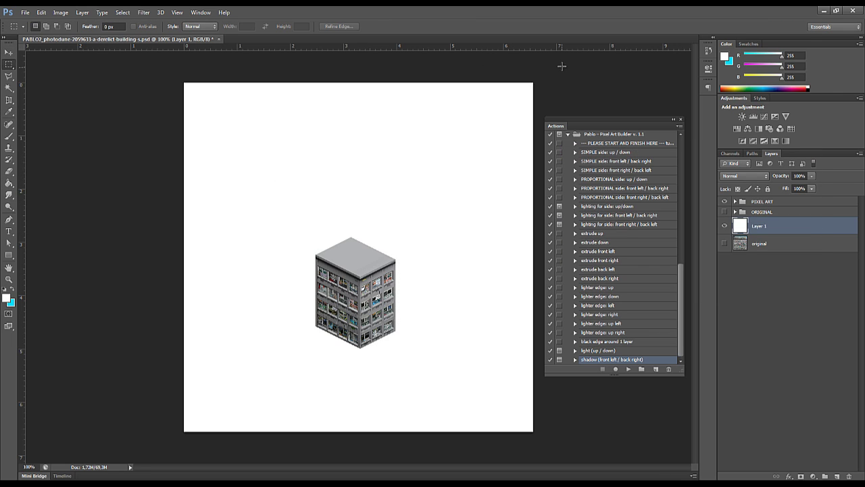
pyautogui.moveTo(561, 68)
pyautogui.mouseDown()
pyautogui.moveTo(290, 424)
pyautogui.moveTo(263, 434)
pyautogui.mouseUp()
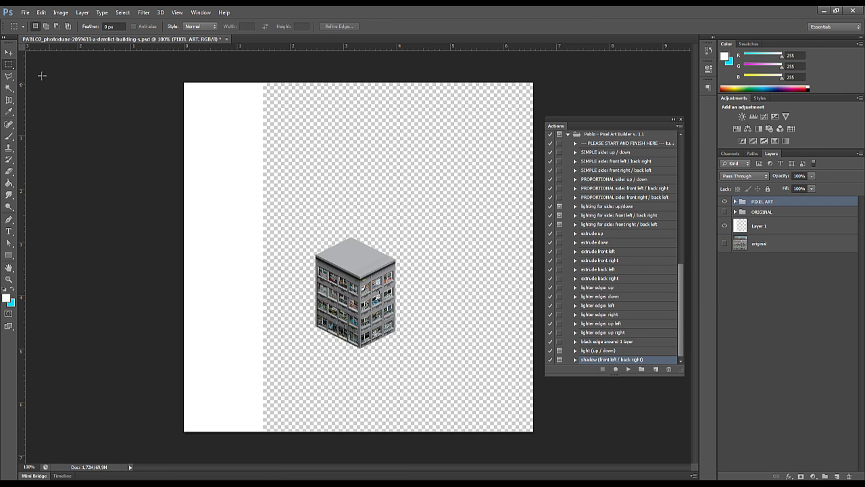
pyautogui.moveTo(361, 287); pyautogui.dragTo(243, 347)
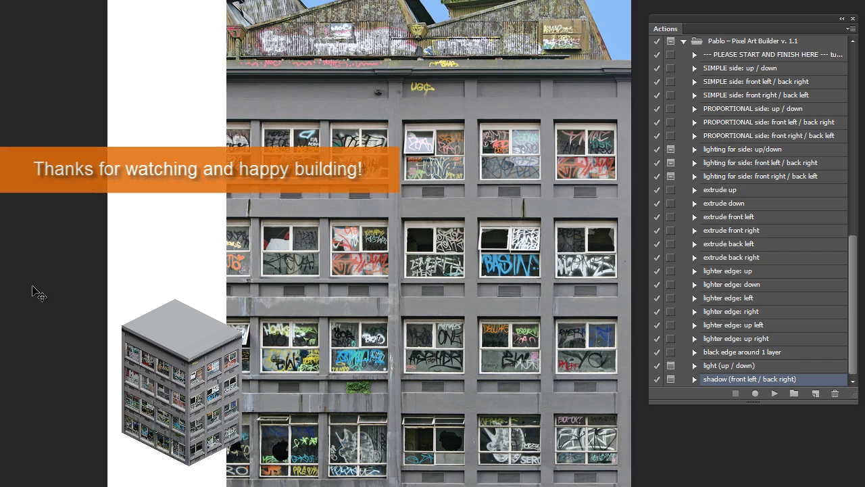